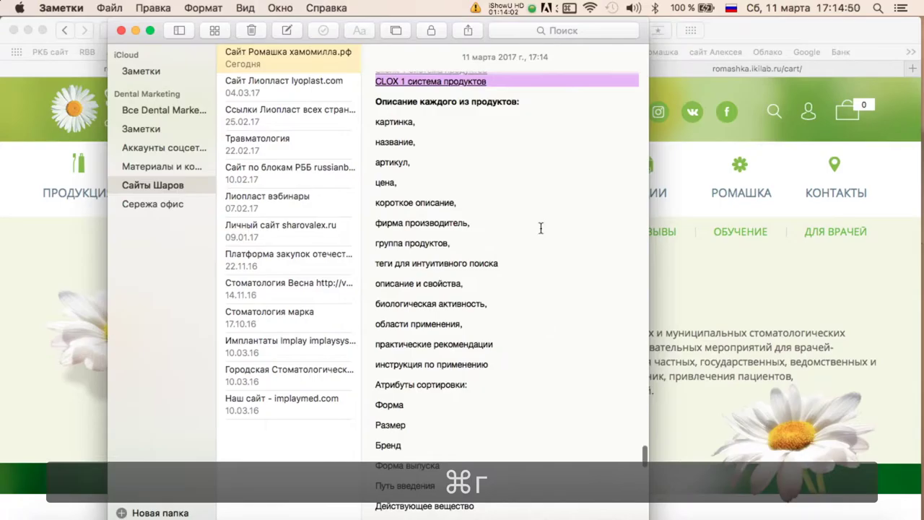
Step: Copy the five lines from «описание и свойства» through «инструкция по применению» in the product description section of the note
scroll(524, 221, down, 2)
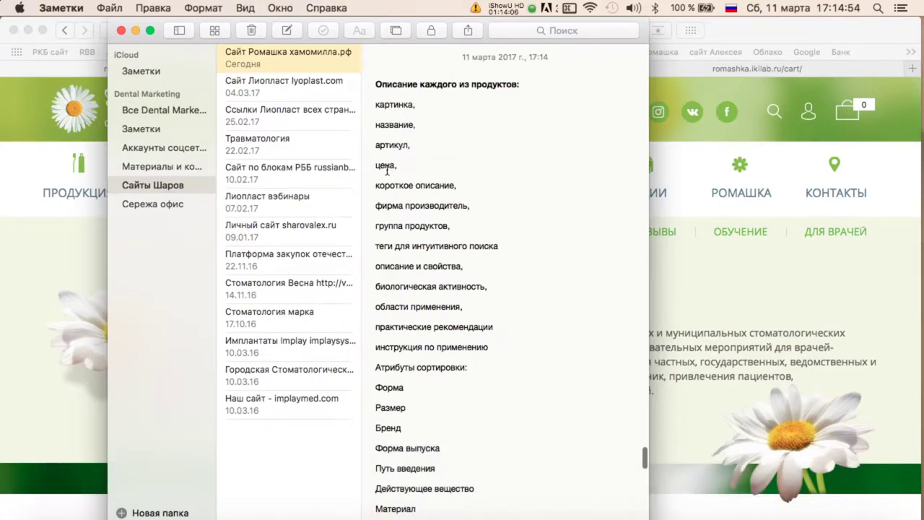
scroll(437, 205, down, 2)
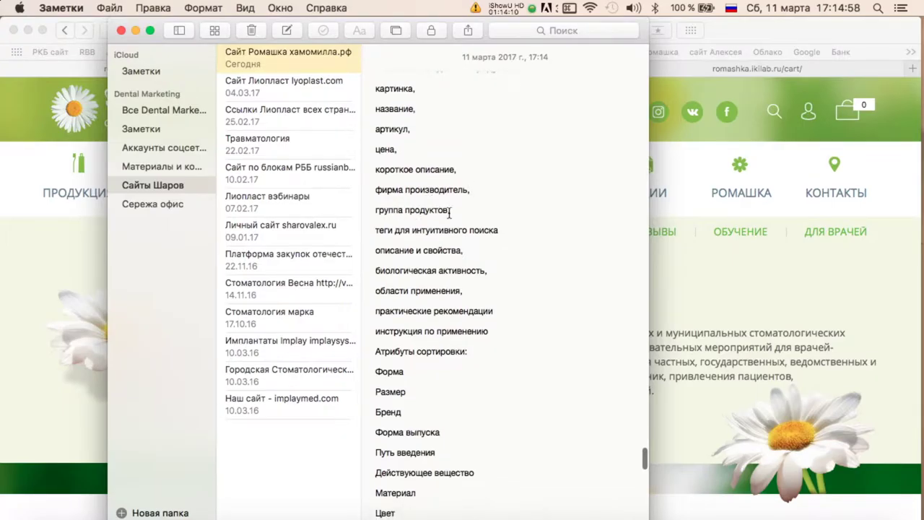
scroll(433, 212, down, 2)
scroll(518, 210, down, 5)
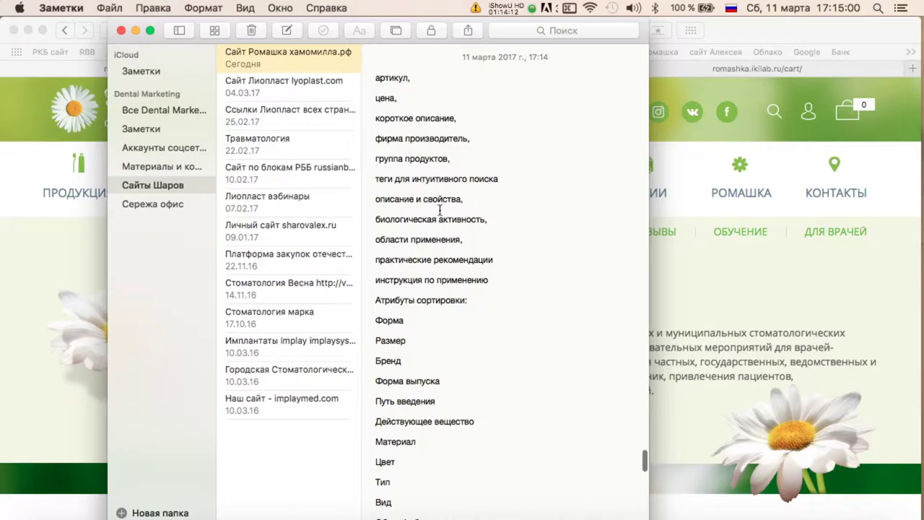
scroll(480, 187, down, 3)
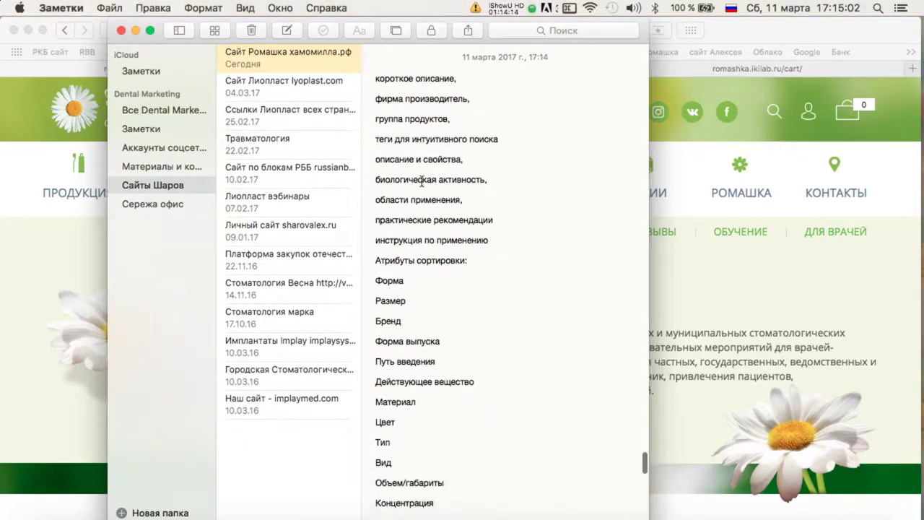
scroll(455, 180, down, 2)
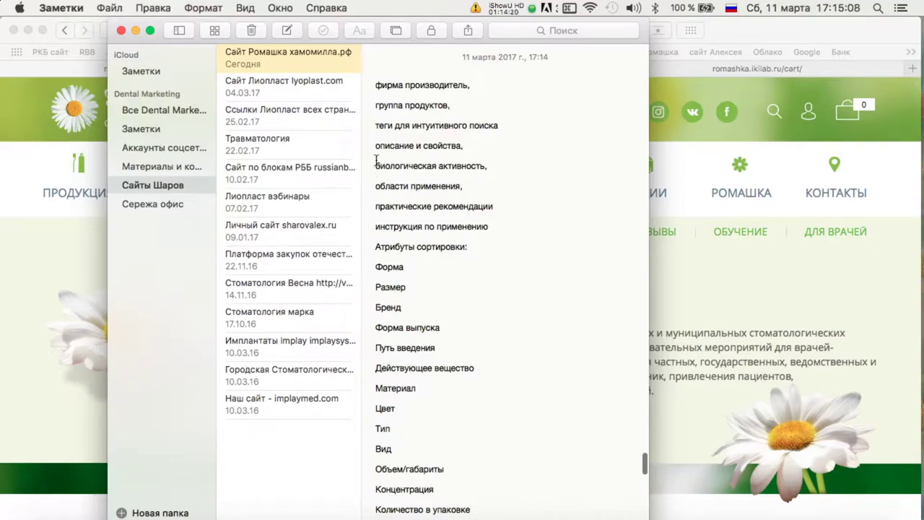
drag(373, 146, 548, 227)
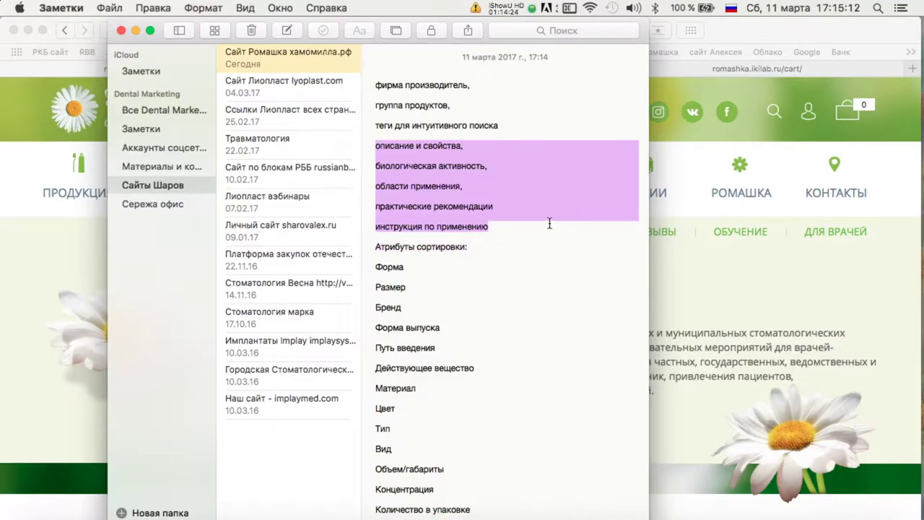
key(super+c)
Step: Switch to the site's admin panel in Safari and open the product «Ополаскиватель KIN Gingival» for editing
key(ctrl+Up)
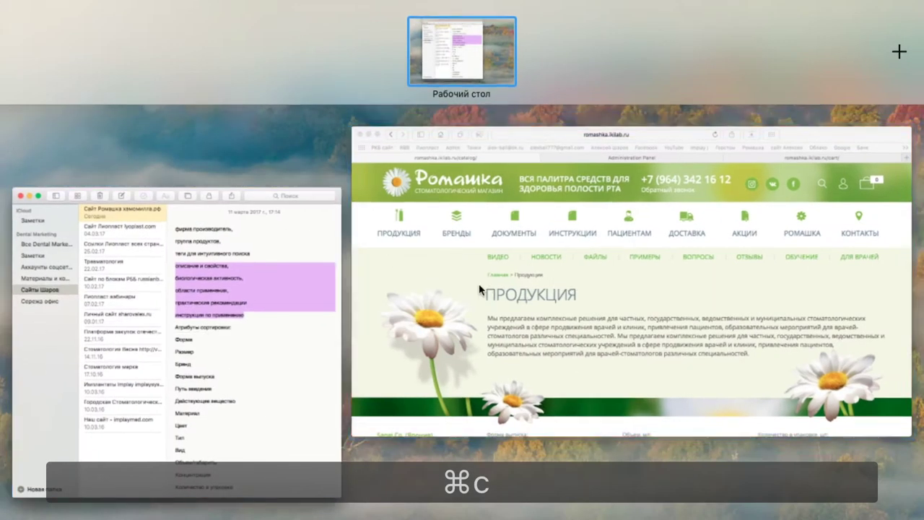
click(450, 137)
click(458, 68)
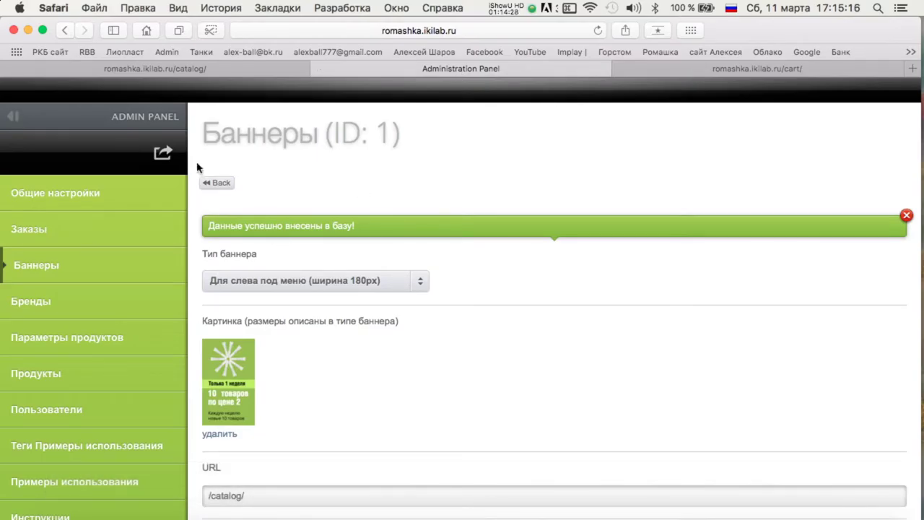
click(49, 372)
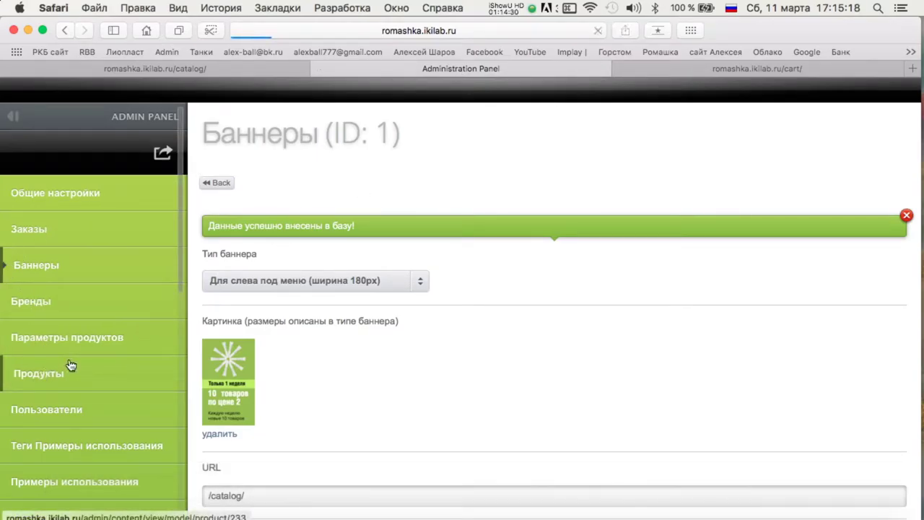
scroll(794, 303, down, 3)
scroll(830, 307, up, 3)
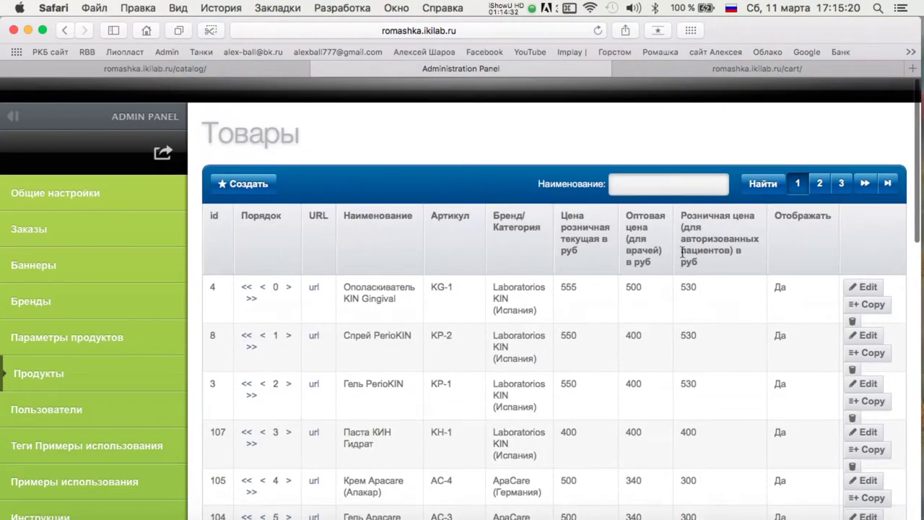
click(864, 287)
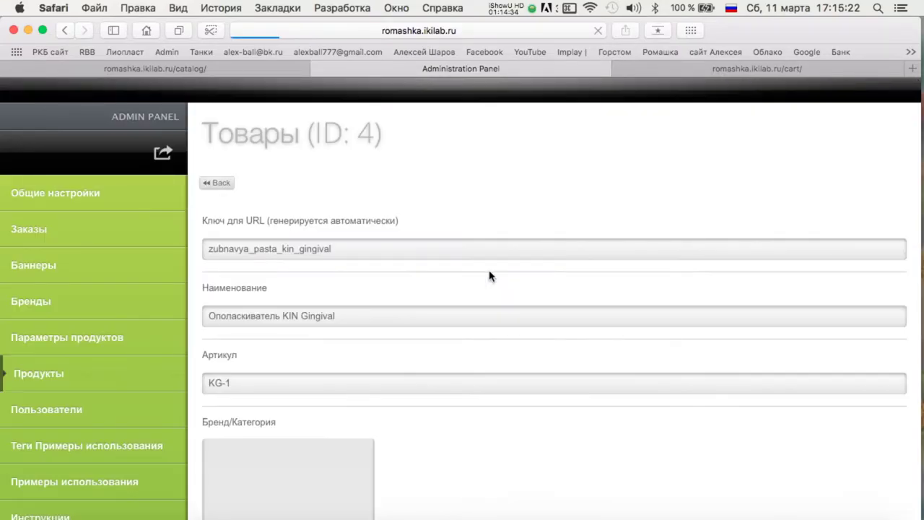
Step: Paste the copied lines into «Описание товара» on a new line after the hidden block under «4. Акции в которых участвует товар»
scroll(491, 276, down, 4)
scroll(489, 276, down, 15)
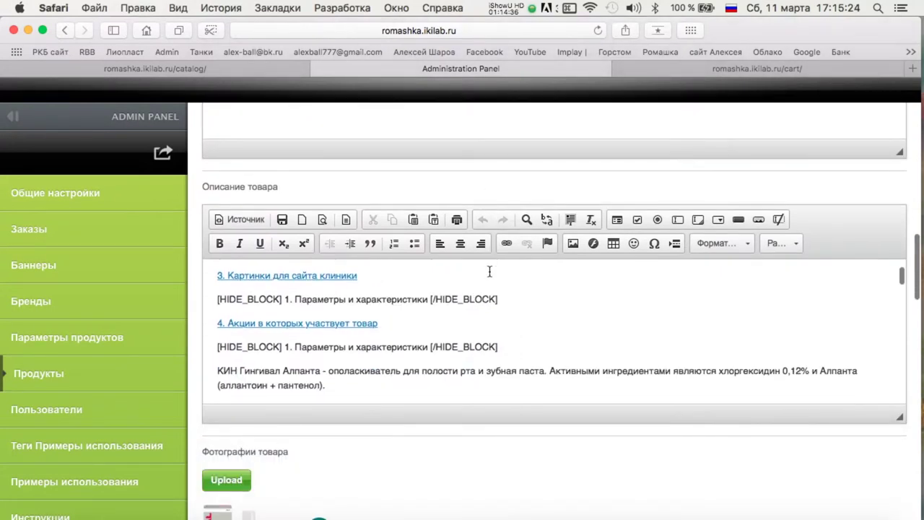
scroll(490, 271, up, 3)
click(531, 310)
key(Return)
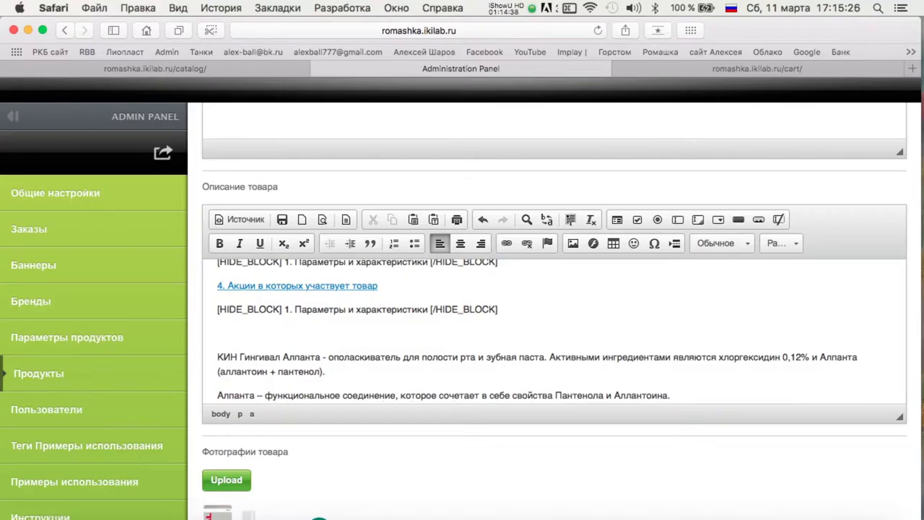
key(super+v)
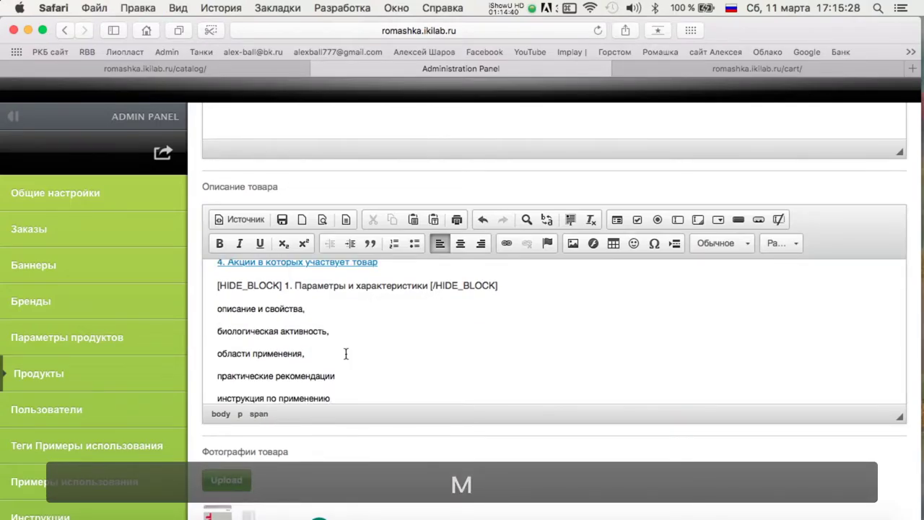
Step: Remove the formatting from the five pasted lines in the product description
drag(210, 305, 377, 361)
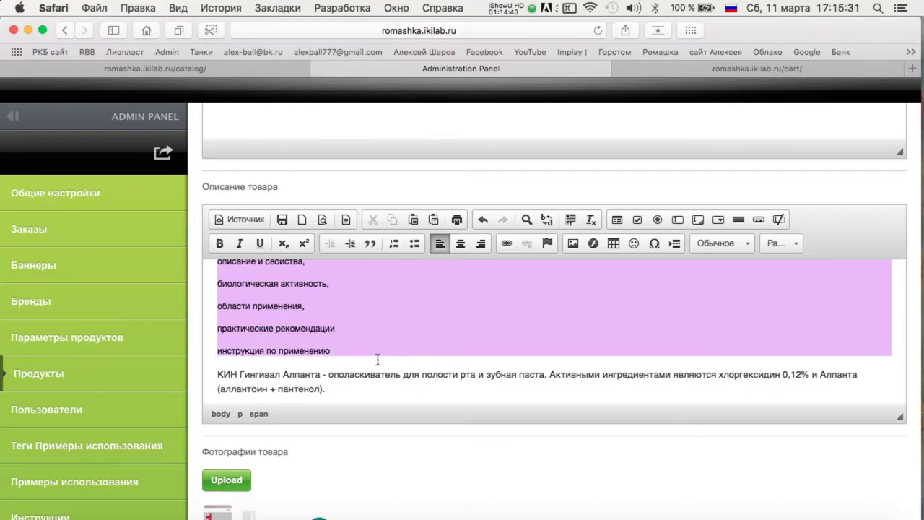
click(590, 218)
click(412, 354)
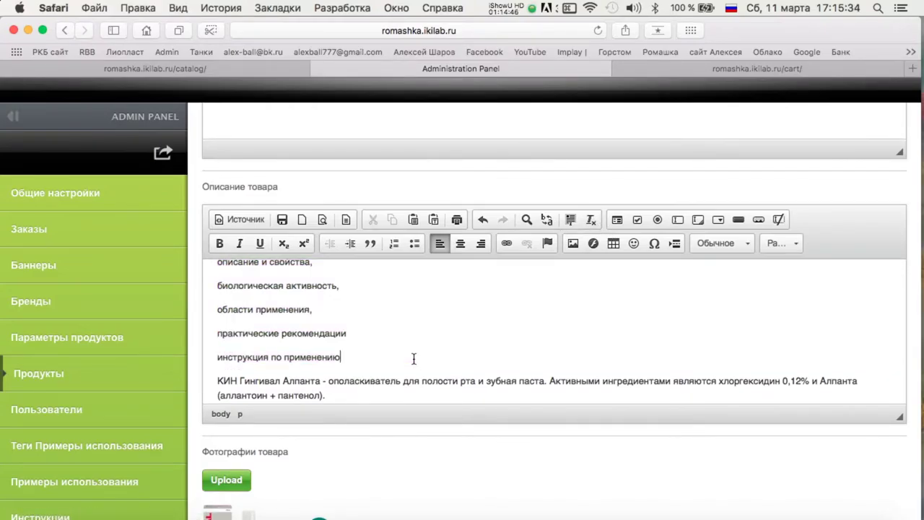
Step: Save the edited product «Ополаскиватель KIN Gingival»
scroll(415, 352, up, 3)
scroll(292, 489, down, 20)
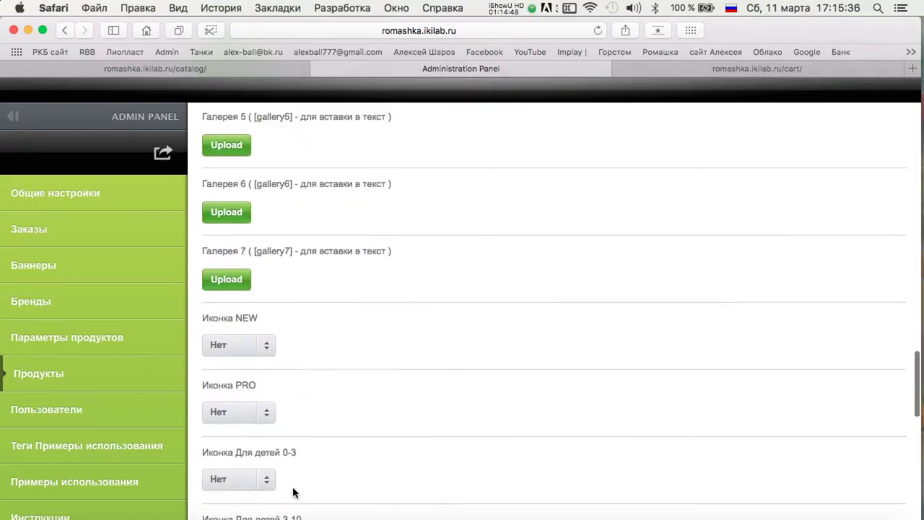
click(270, 477)
scroll(464, 329, up, 5)
scroll(463, 329, up, 10)
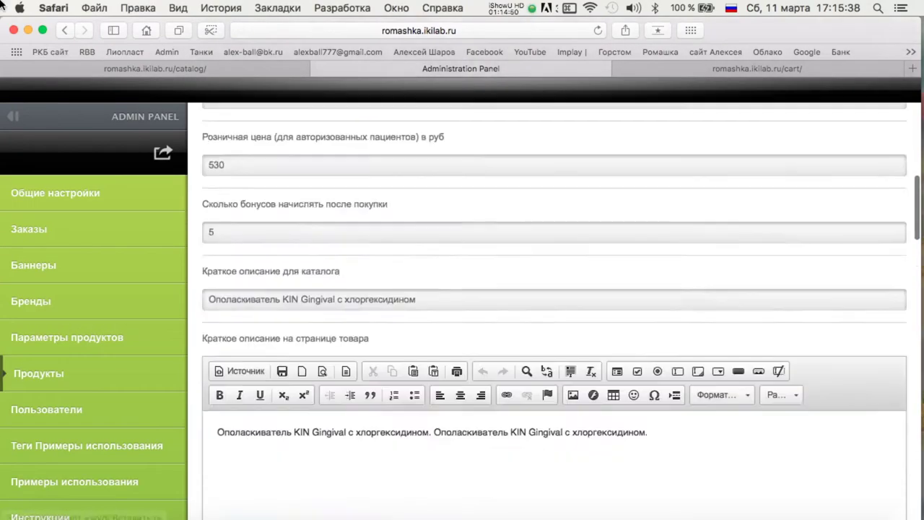
Step: Switch to Notes and insert a blank line between «инструкция по применению» and «Атрибуты сортировки:»
key(ctrl+Up)
click(250, 264)
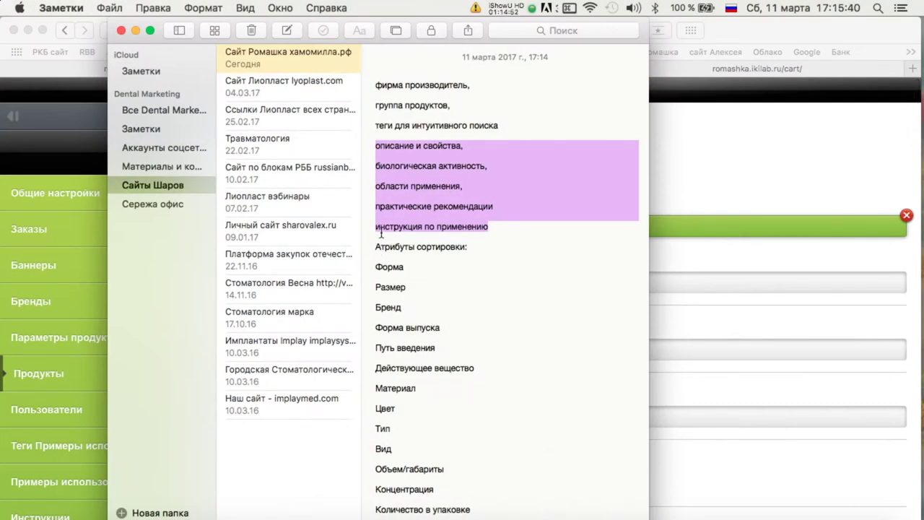
scroll(401, 219, down, 2)
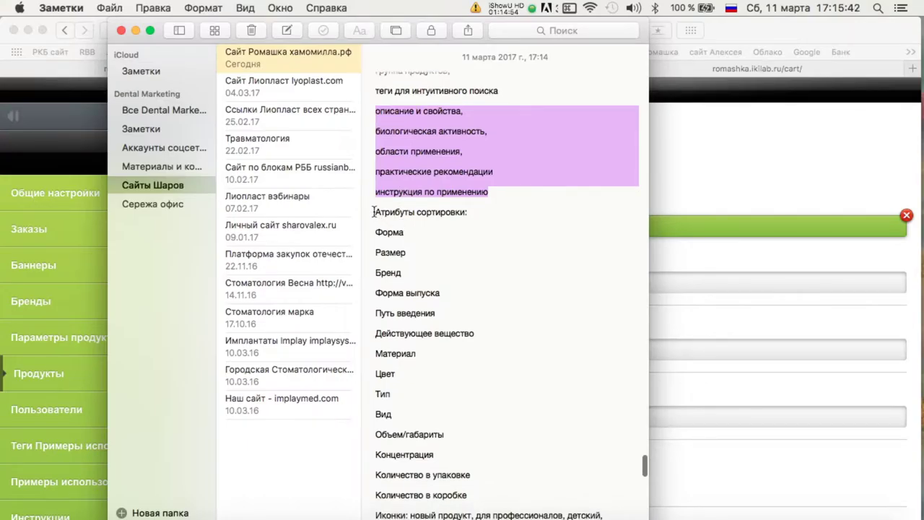
drag(373, 211, 509, 330)
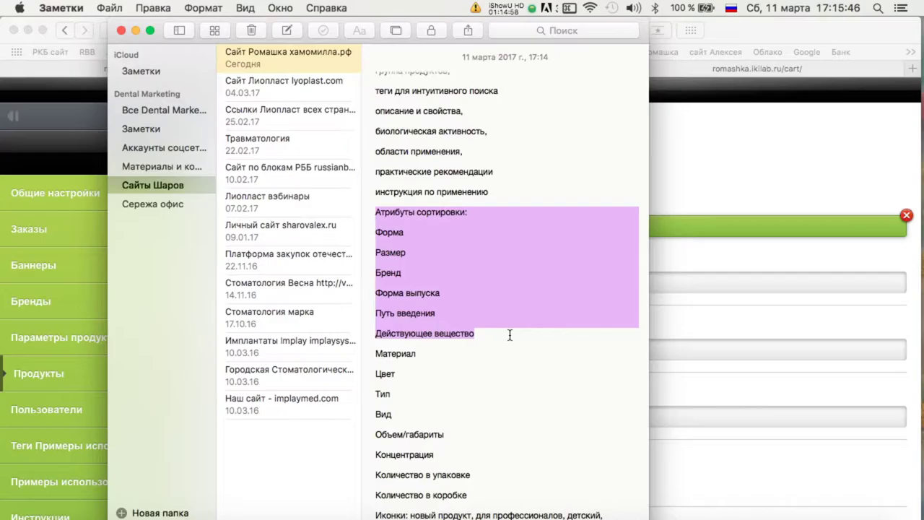
scroll(510, 335, down, 1)
click(505, 186)
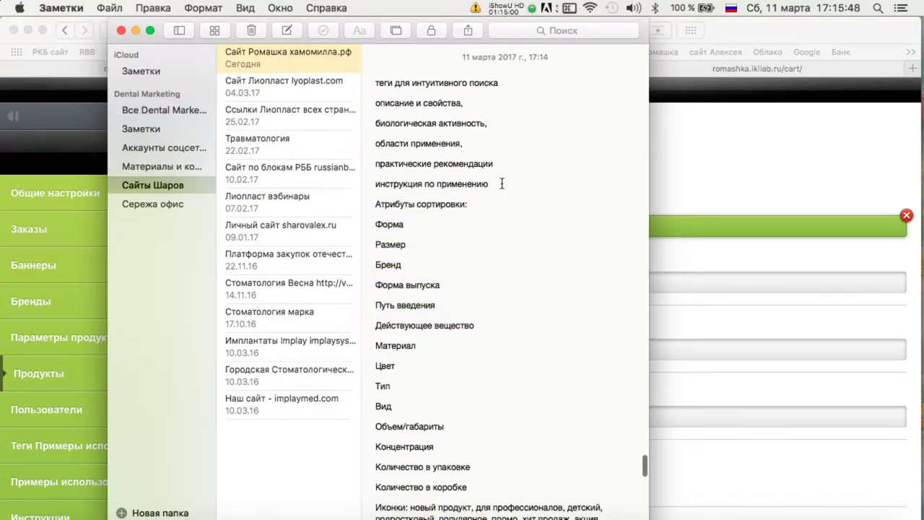
key(Return)
Step: Underline the note's section from «Описание каждого из продуктов:» through «инструкция по применению»
scroll(502, 183, up, 5)
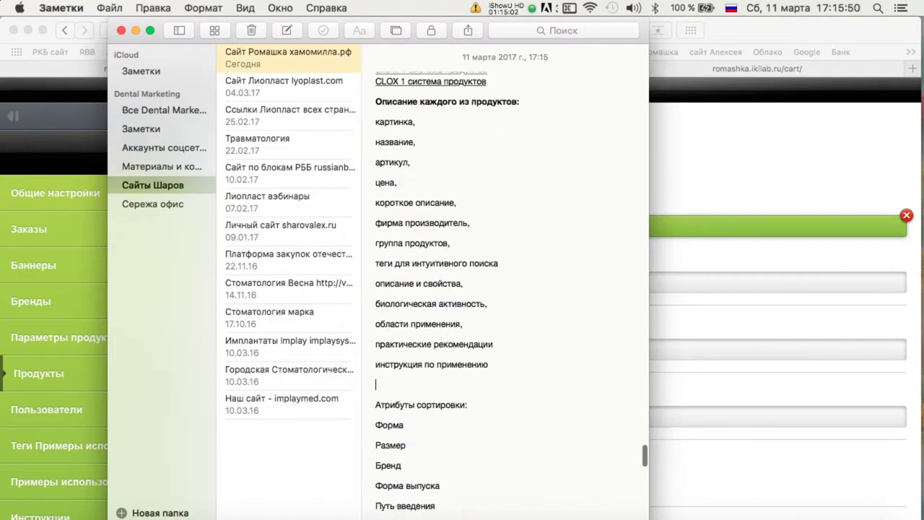
scroll(419, 156, up, 3)
drag(385, 195, 563, 470)
key(super+u)
scroll(563, 475, down, 1)
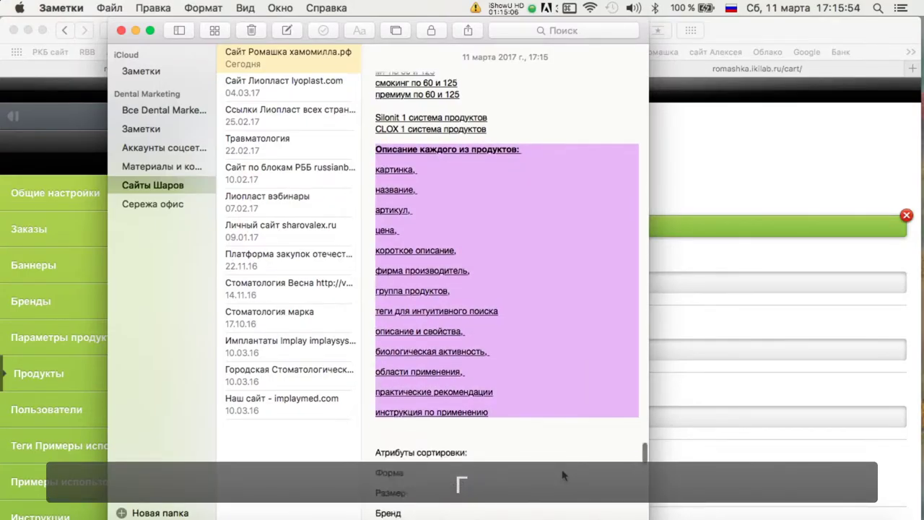
Step: Insert a blank line between «Количество в коробке» and the «Иконки» paragraph in the note
scroll(533, 441, down, 6)
click(396, 216)
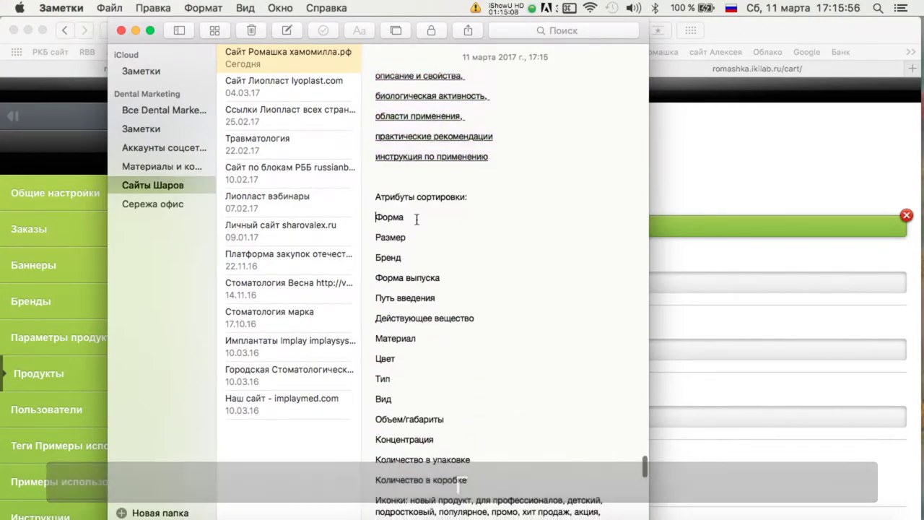
scroll(454, 225, down, 1)
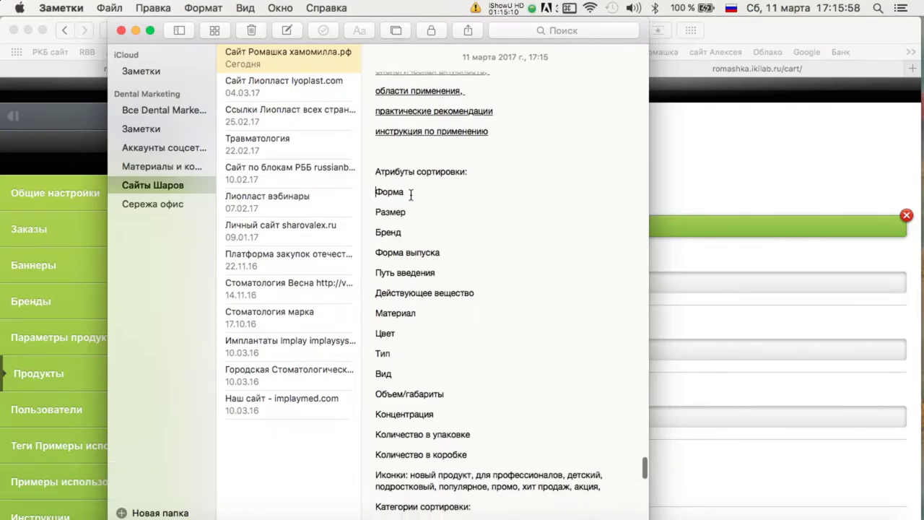
scroll(424, 254, down, 4)
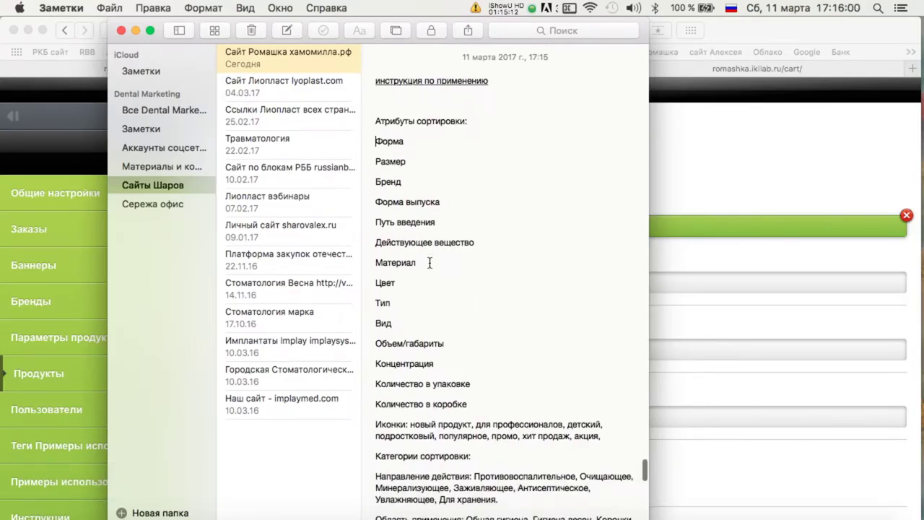
scroll(415, 262, down, 3)
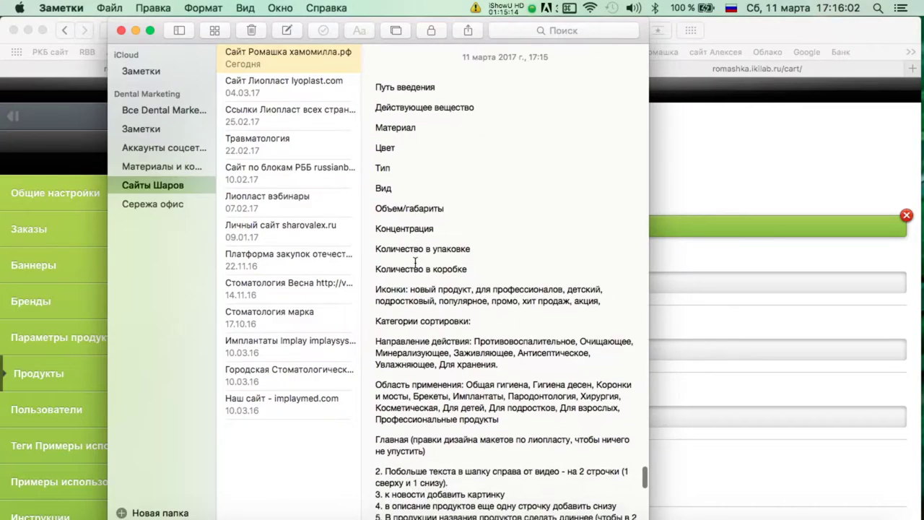
key(Return)
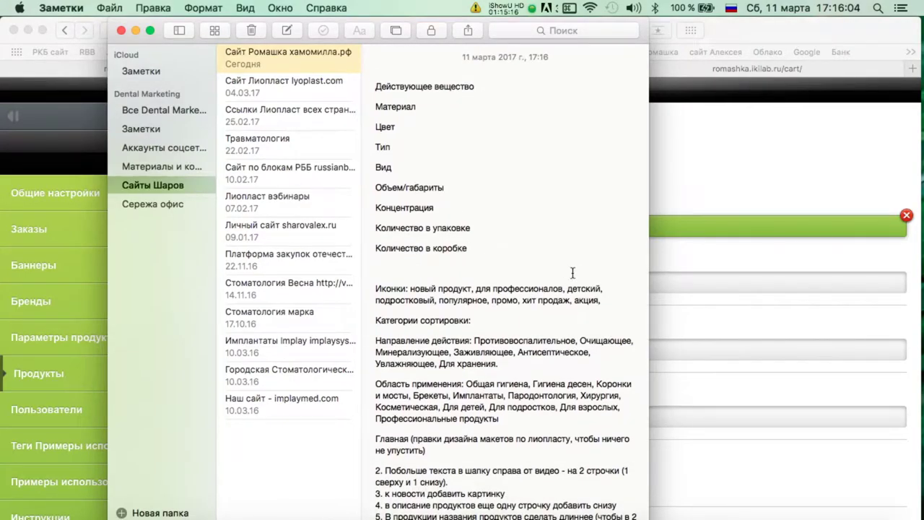
Step: Review the note's product icon list and sorting categories, selecting the «Иконки» and «Направление действия» paragraphs
scroll(475, 253, down, 3)
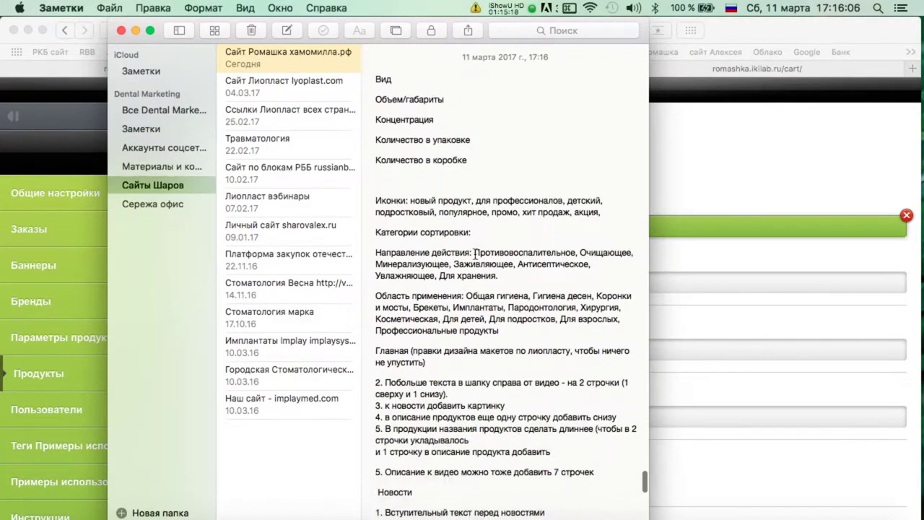
scroll(404, 206, down, 3)
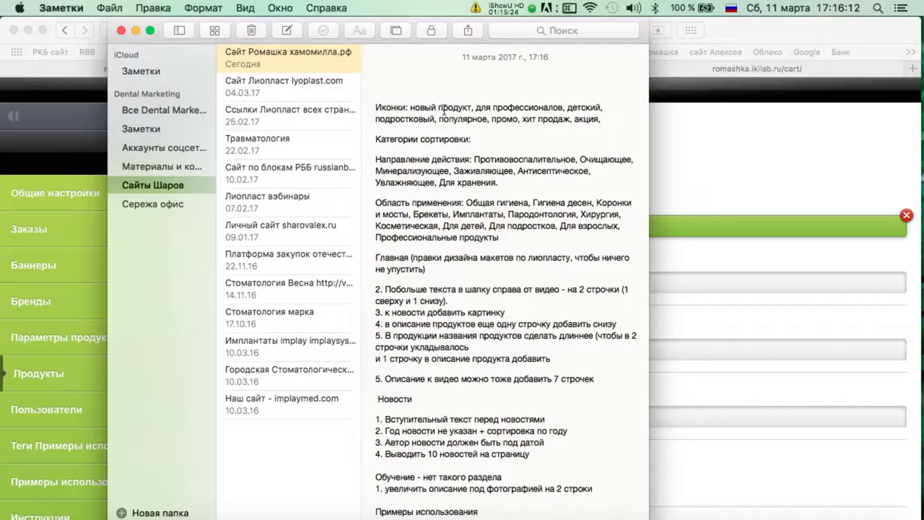
drag(376, 104, 620, 119)
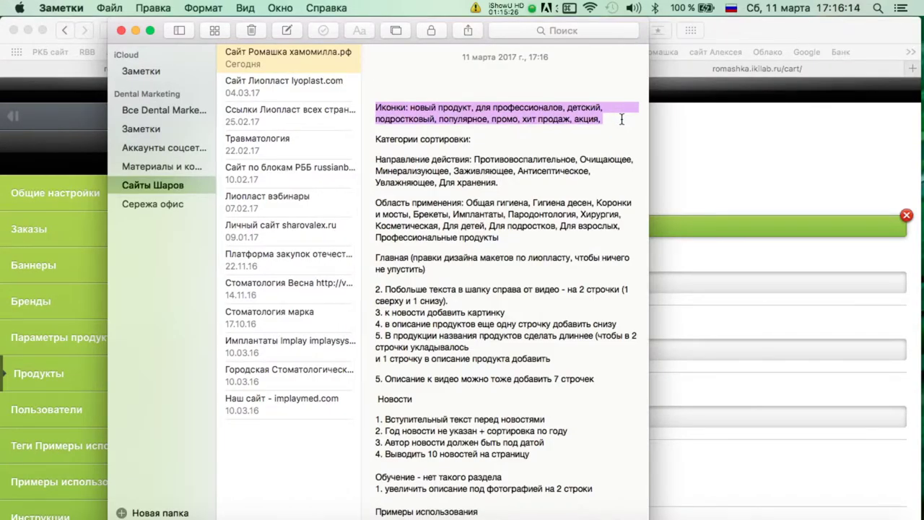
scroll(549, 119, down, 2)
scroll(387, 108, down, 1)
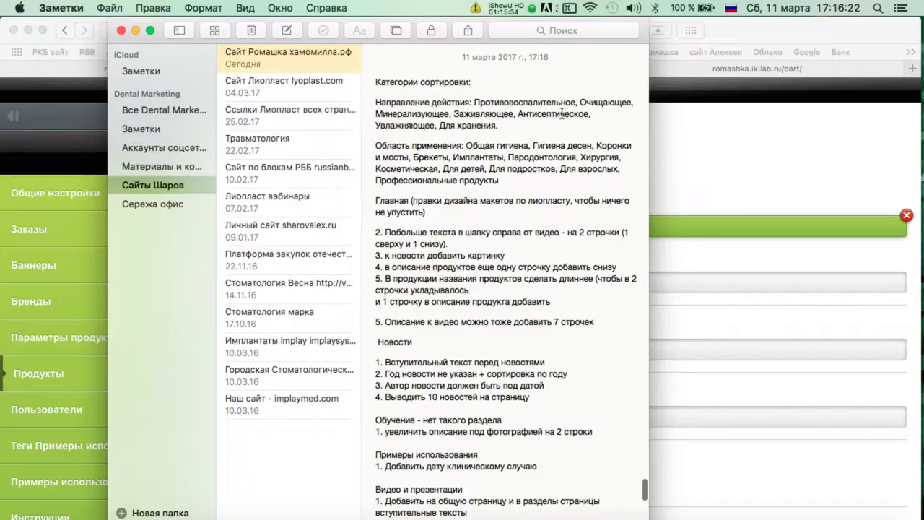
scroll(494, 136, down, 1)
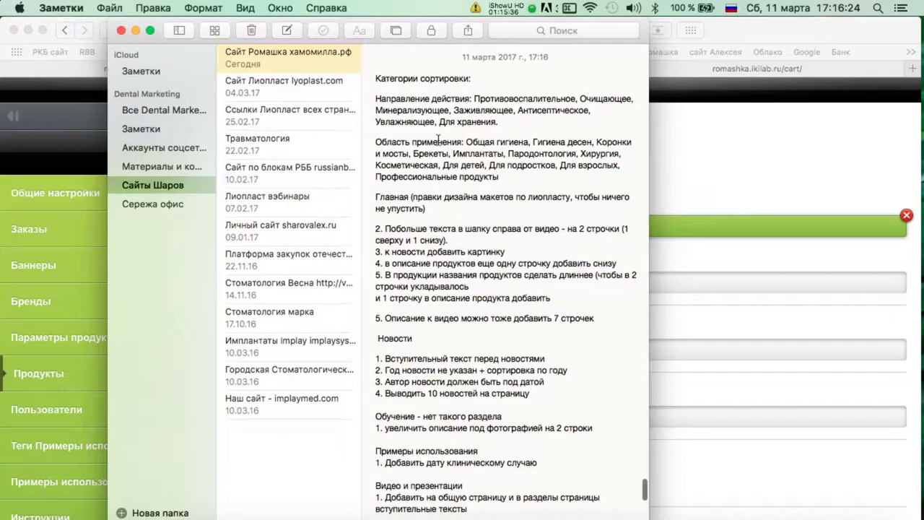
drag(507, 122, 343, 96)
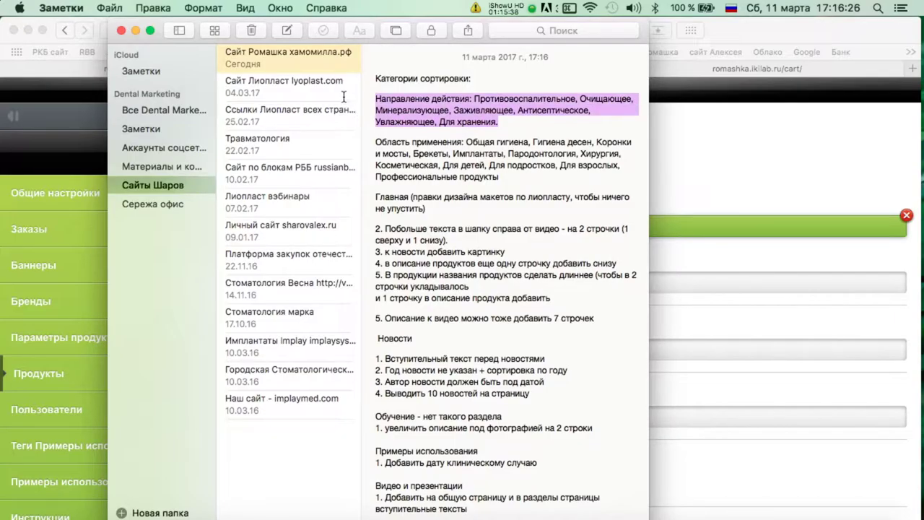
Step: Underline the note's «Направление действия» paragraph and the «Категории сортировки:» heading
key(super+u)
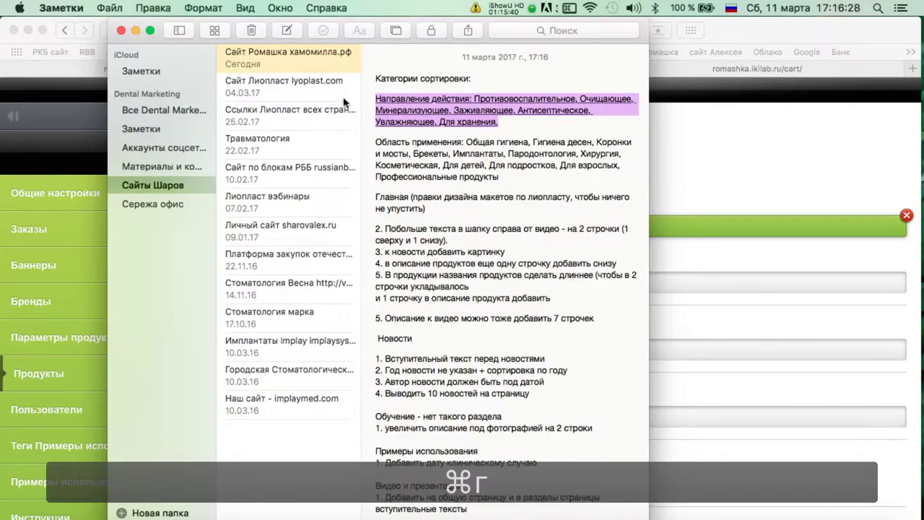
scroll(426, 87, down, 2)
scroll(588, 138, up, 3)
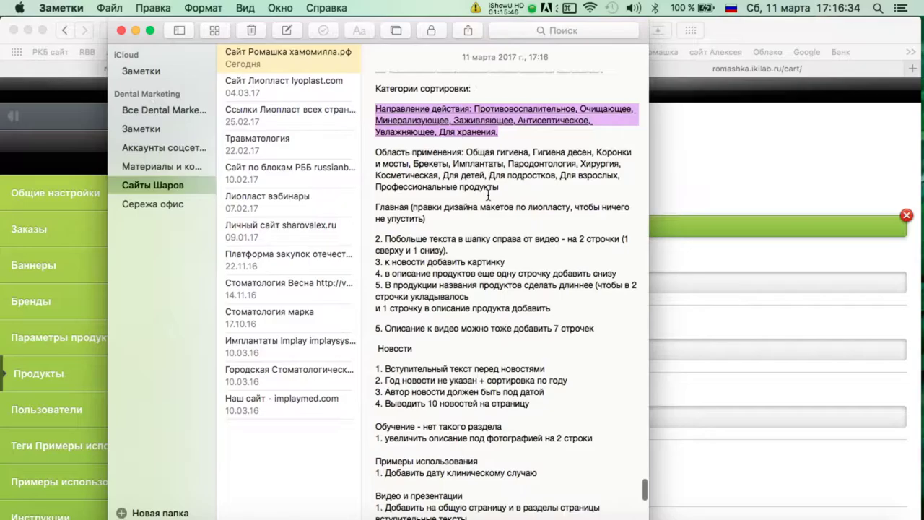
scroll(447, 138, up, 2)
triple_click(422, 131)
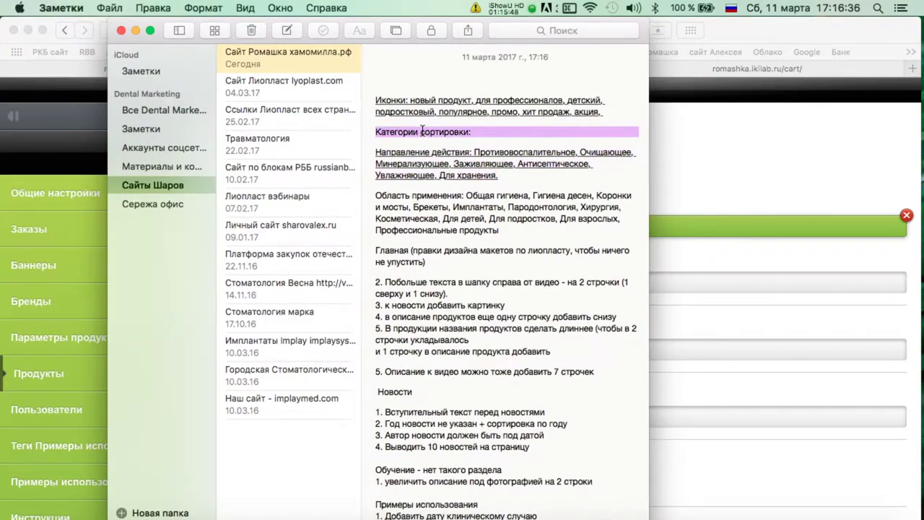
key(super+u)
Step: Review the product application areas listed in the note's «Область применения» paragraph
scroll(422, 129, down, 1)
scroll(560, 170, down, 1)
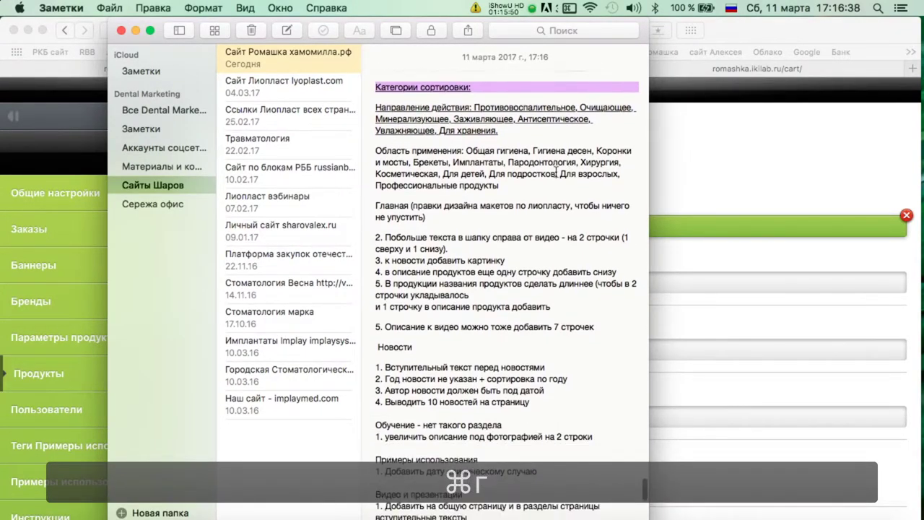
drag(371, 140, 552, 185)
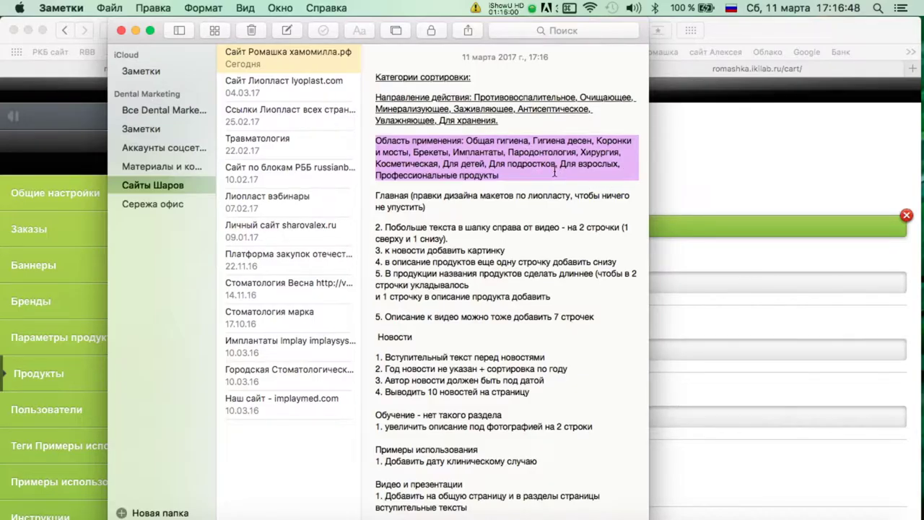
click(510, 142)
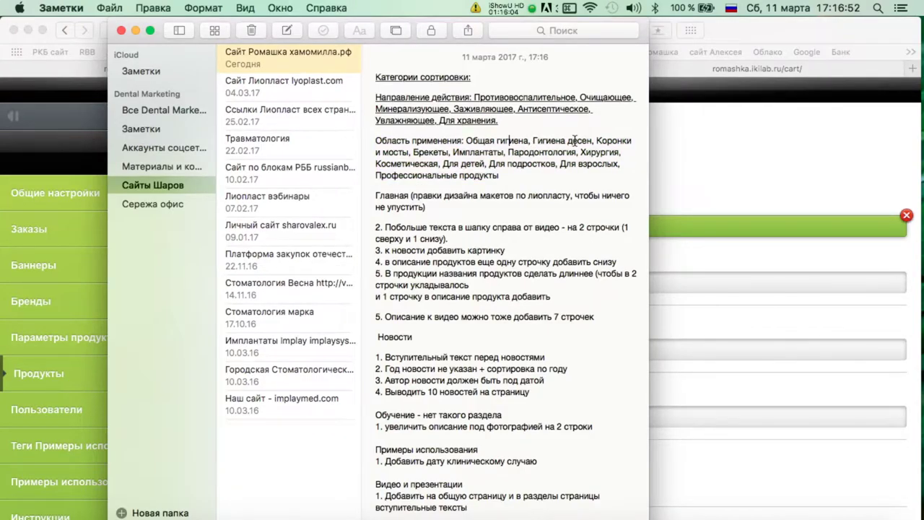
Step: Switch to the site's admin panel in Safari and open the «Теги вопросов» section
click(706, 145)
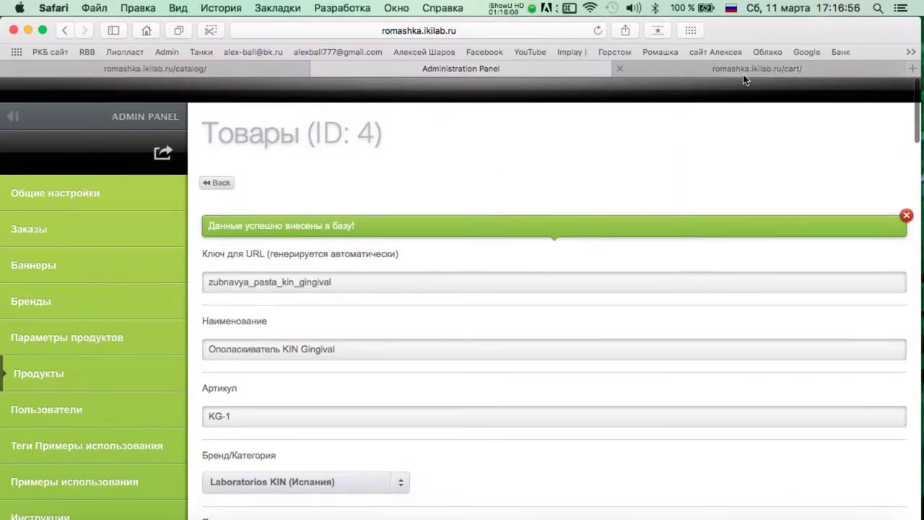
click(743, 75)
click(398, 68)
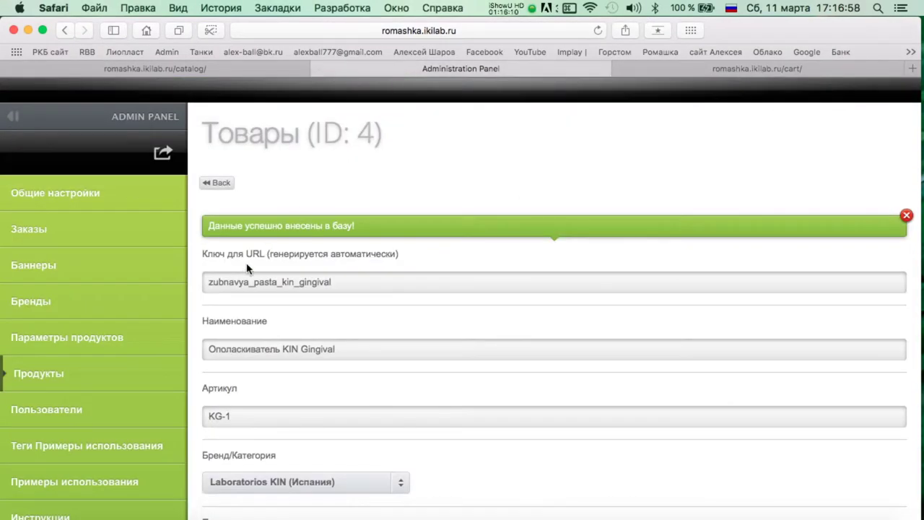
scroll(116, 303, down, 10)
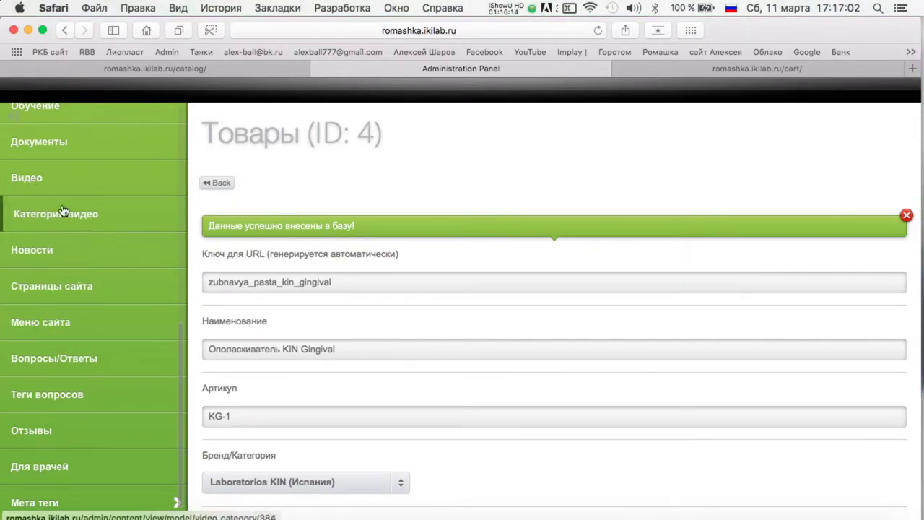
click(41, 394)
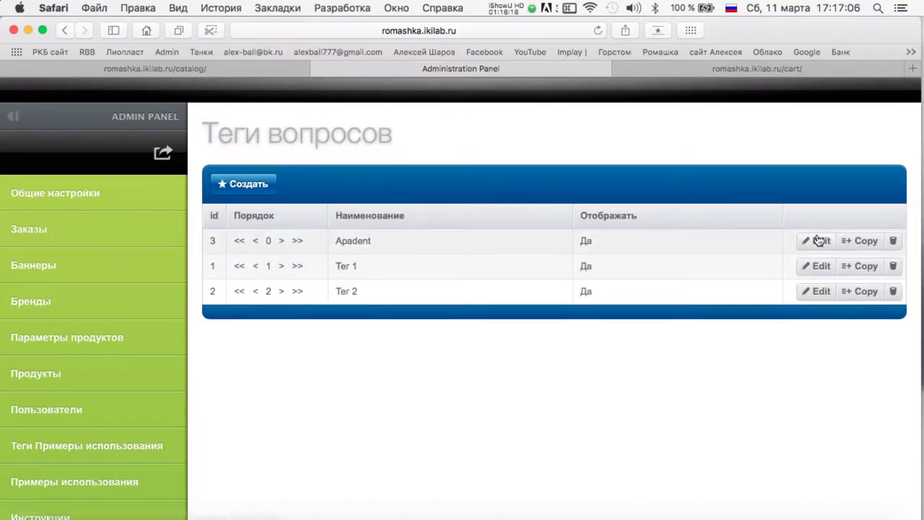
Step: Delete the existing question tags Apadent, Тег 1 and Тег 2
click(893, 242)
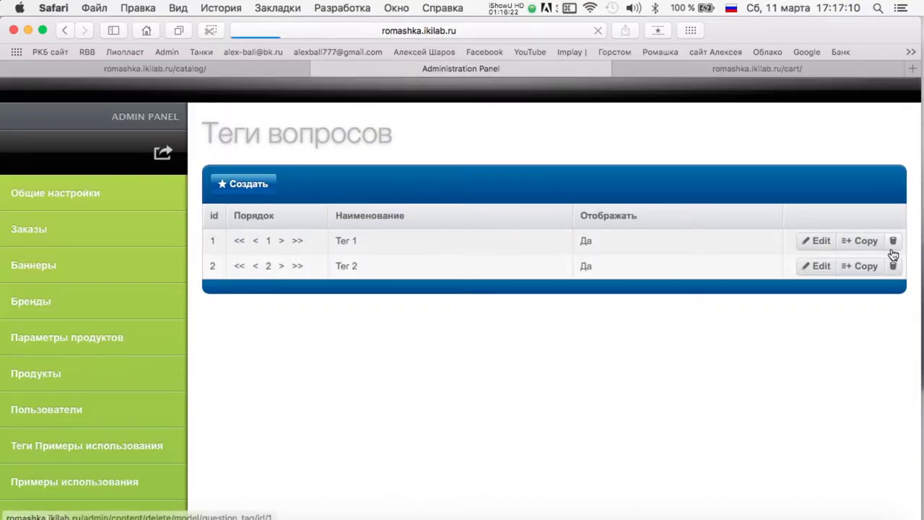
click(893, 241)
click(881, 208)
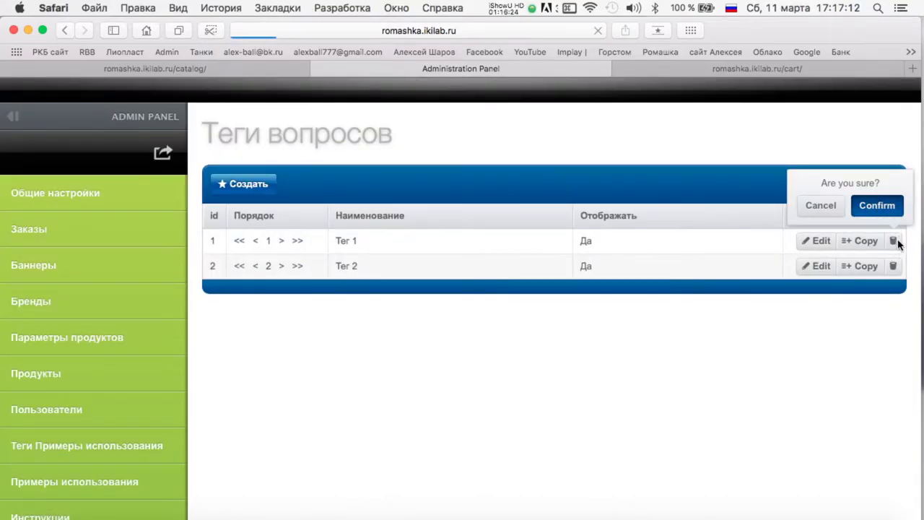
click(892, 241)
click(880, 207)
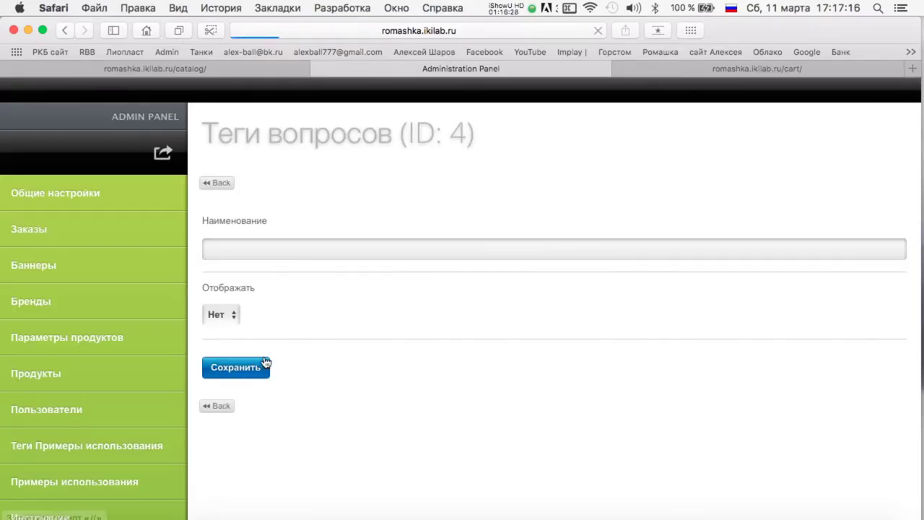
Step: Create a question tag named «Гигиена» with «Отображать» set to «Да», save it and return to the tag list
click(247, 250)
text(Гигие)
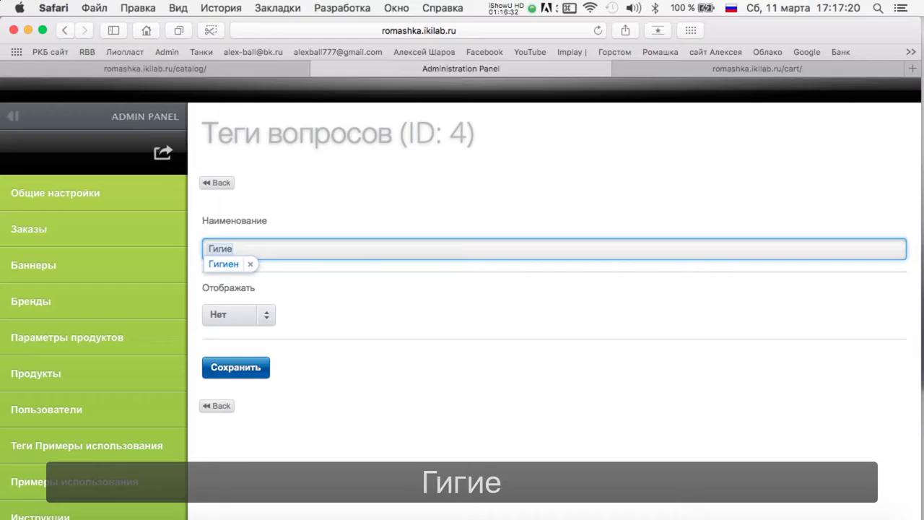
text(на)
key(BackSpace)
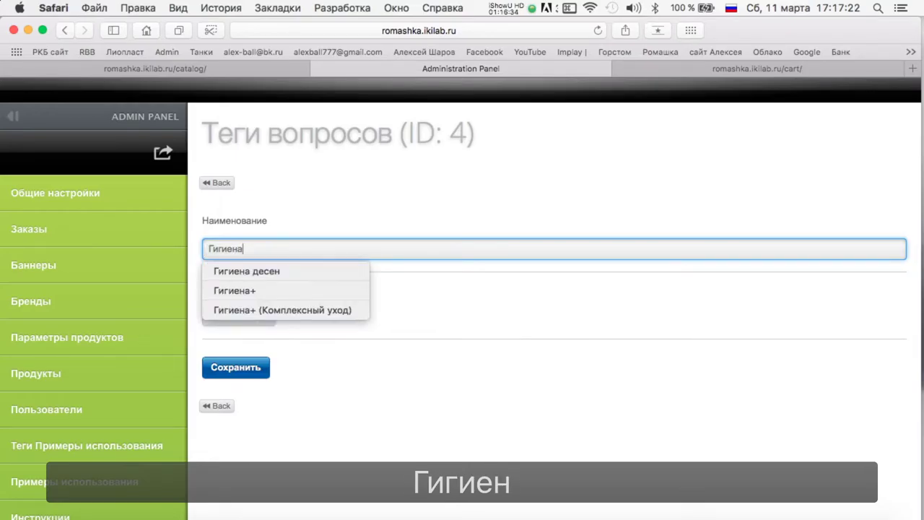
click(395, 375)
click(264, 315)
click(248, 352)
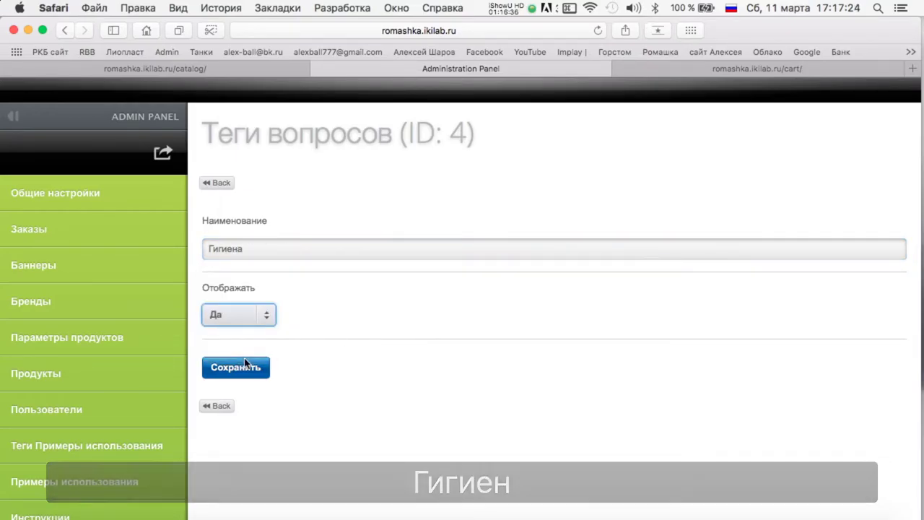
click(236, 367)
click(217, 182)
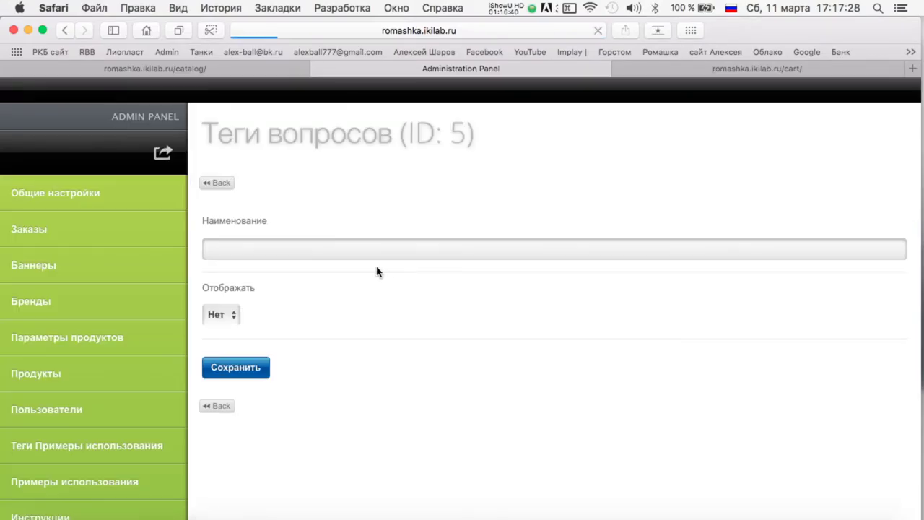
Step: Add the question tag «Дёсны» with «Отображать» set to «Да», save it and return to the tag list
click(283, 248)
text(Дёсны)
click(267, 317)
click(249, 350)
click(235, 367)
click(217, 183)
Step: Add the question tag «Брекеты» with «Отображать» set to «Да», save it and return to the tag list
click(238, 186)
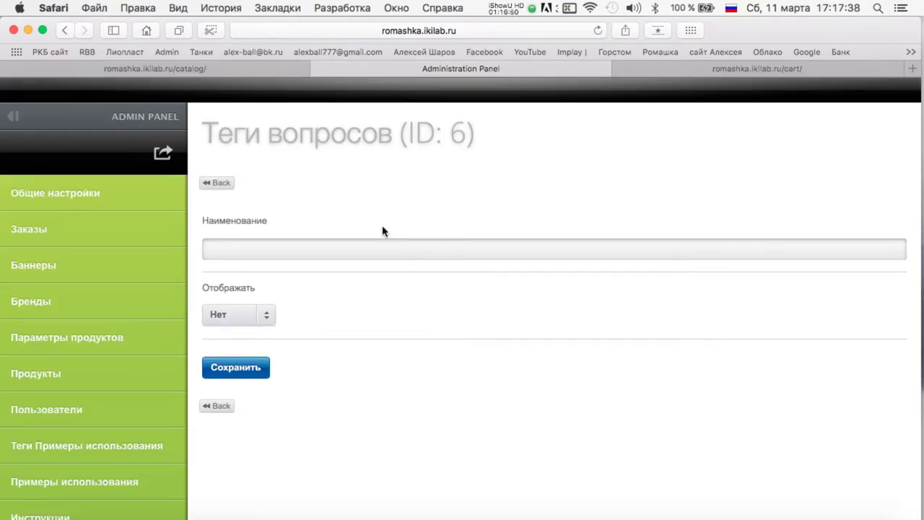
click(379, 249)
text(Брекеты)
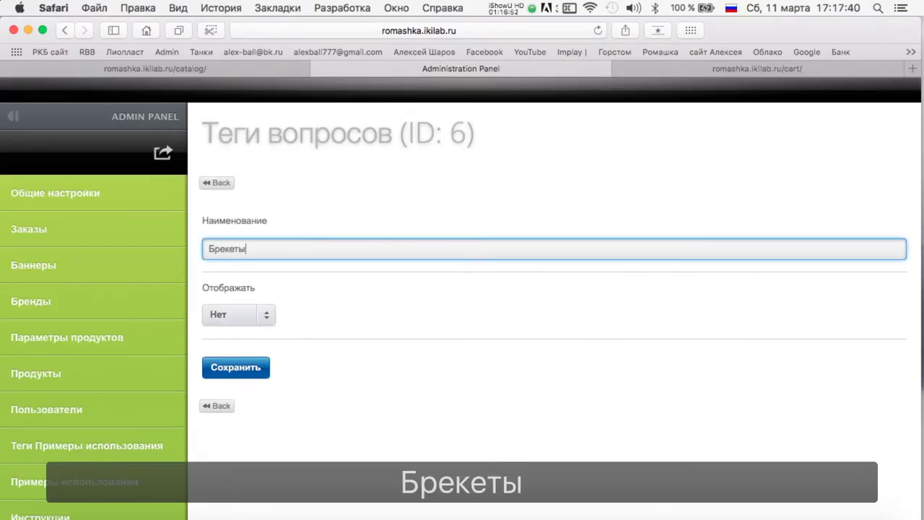
click(235, 316)
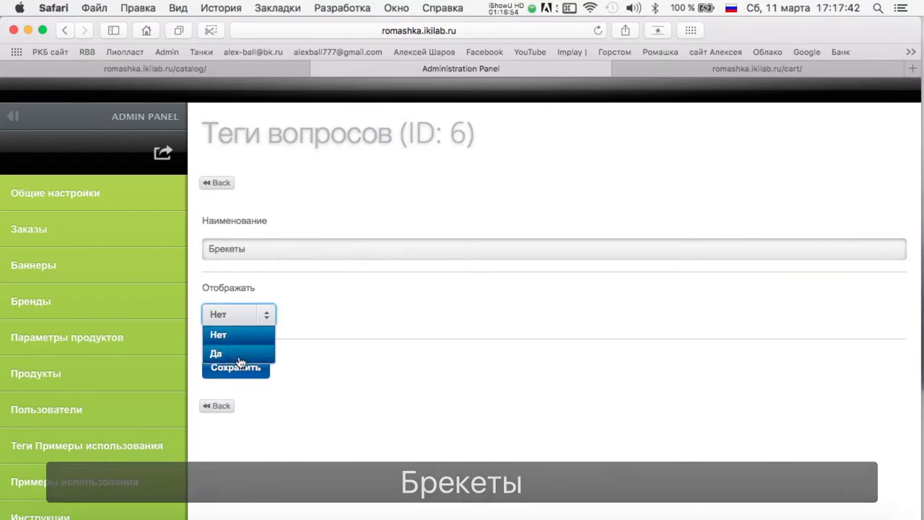
click(238, 354)
click(238, 369)
click(219, 185)
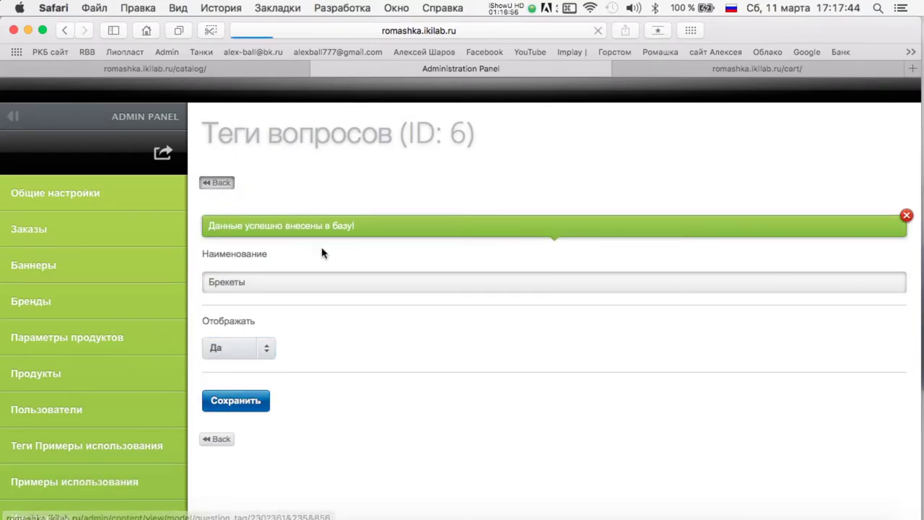
Step: Add the question tag «Имплантаты» with «Отображать» set to «Да», save it and return to the tag list
click(230, 249)
text(Имплантаты)
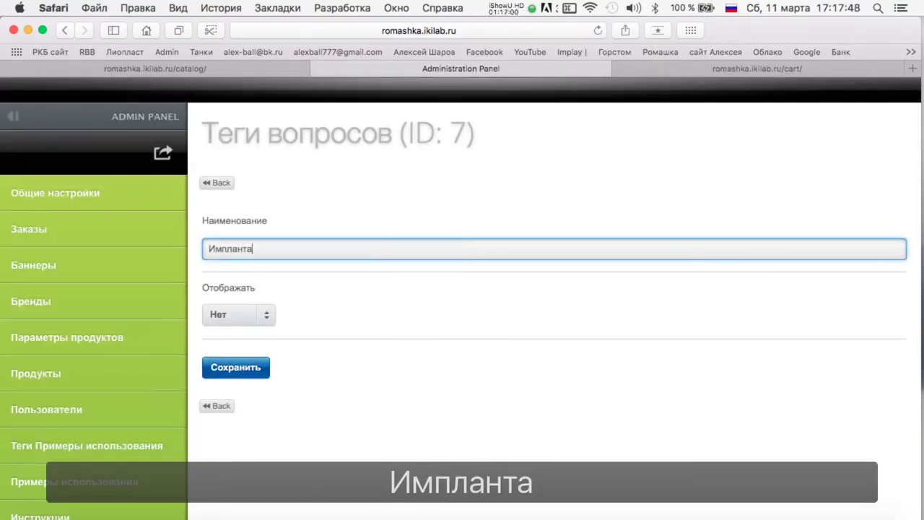
click(241, 316)
click(238, 353)
click(235, 367)
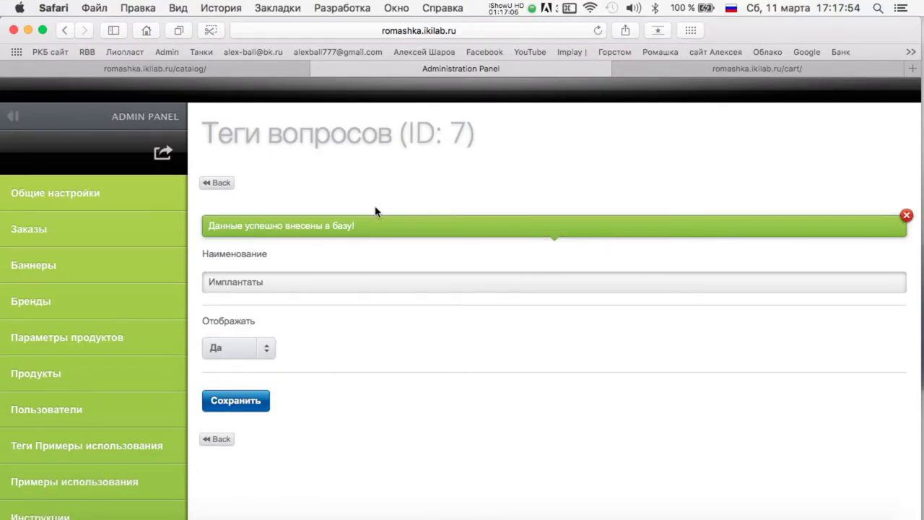
click(236, 405)
click(216, 183)
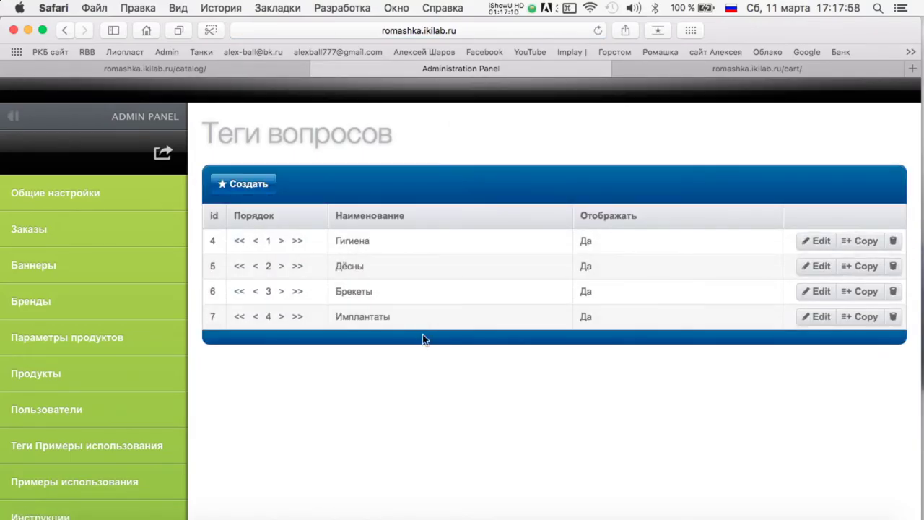
Step: Consult the «Область применения» paragraph in Notes for further tag names and return to the question tags in Safari
mouse_move(2, 4)
click(181, 258)
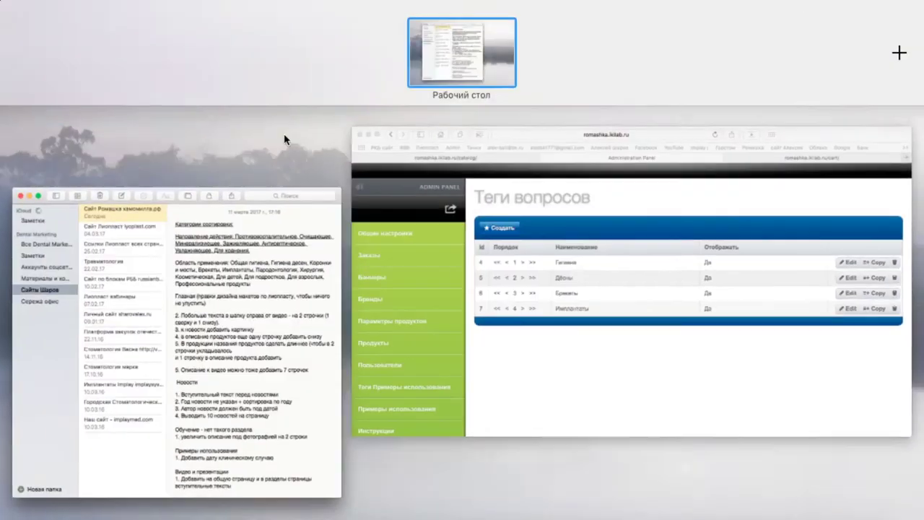
click(661, 334)
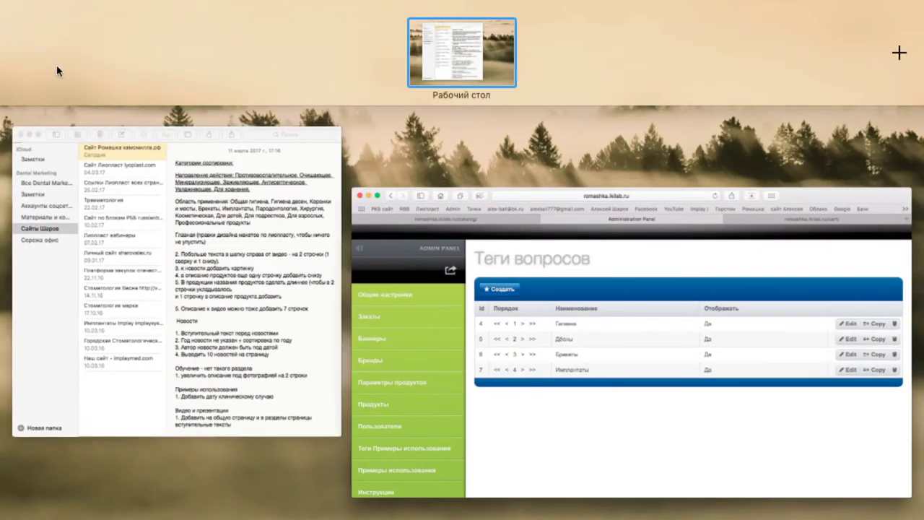
click(325, 274)
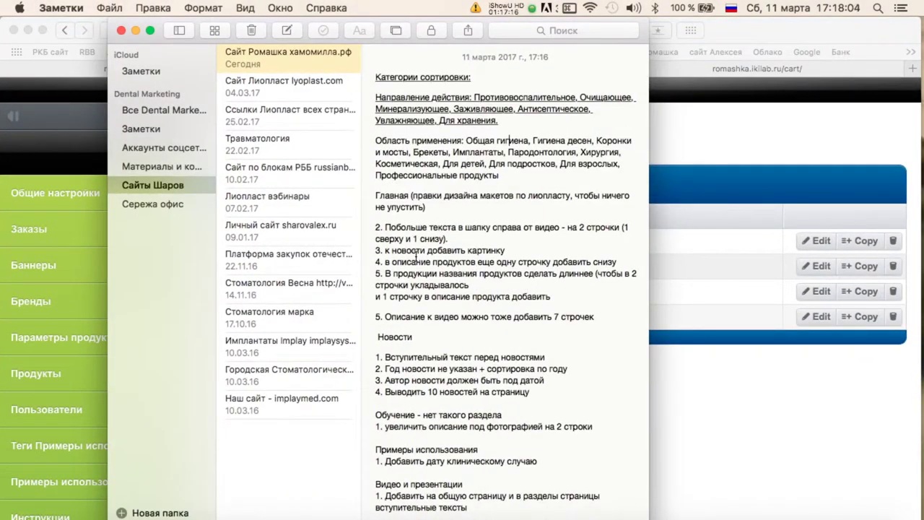
scroll(477, 228, up, 2)
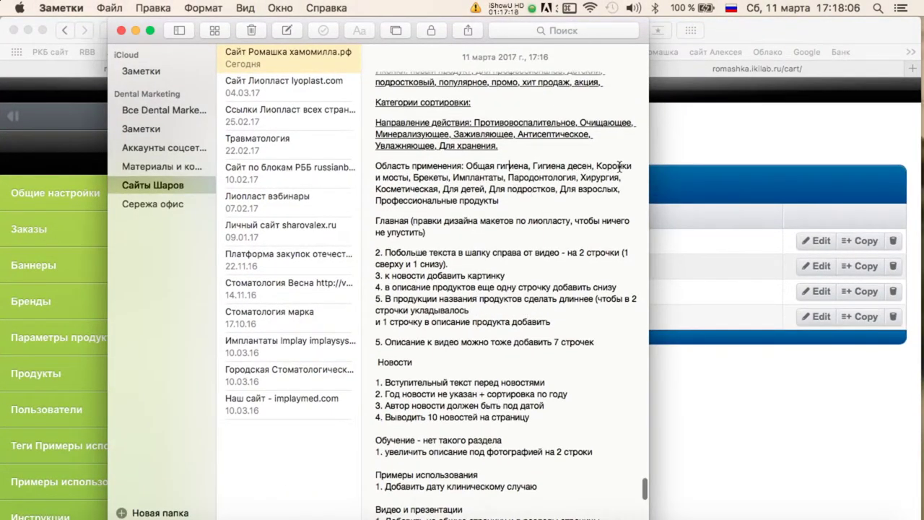
click(718, 401)
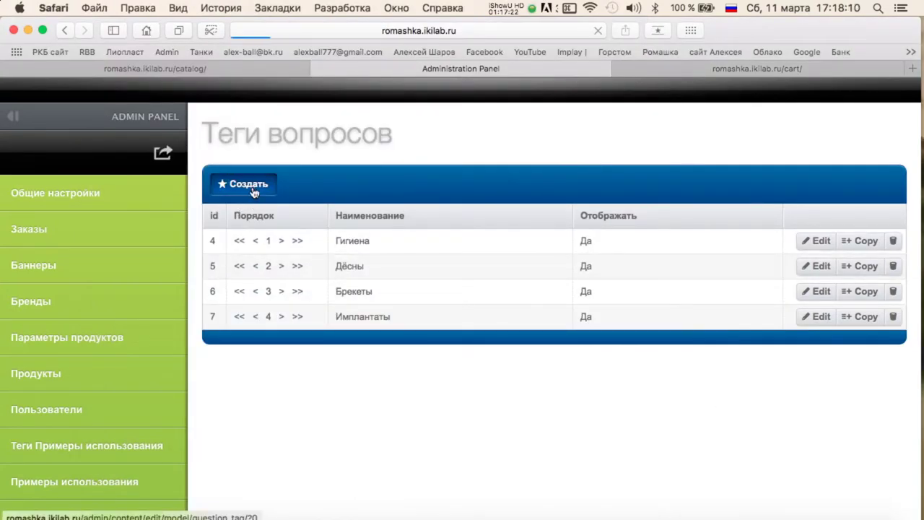
Step: Add the question tag «Коронки и мосты» with «Отображать» set to «Да», save it and return to the tag list
click(249, 186)
text(К)
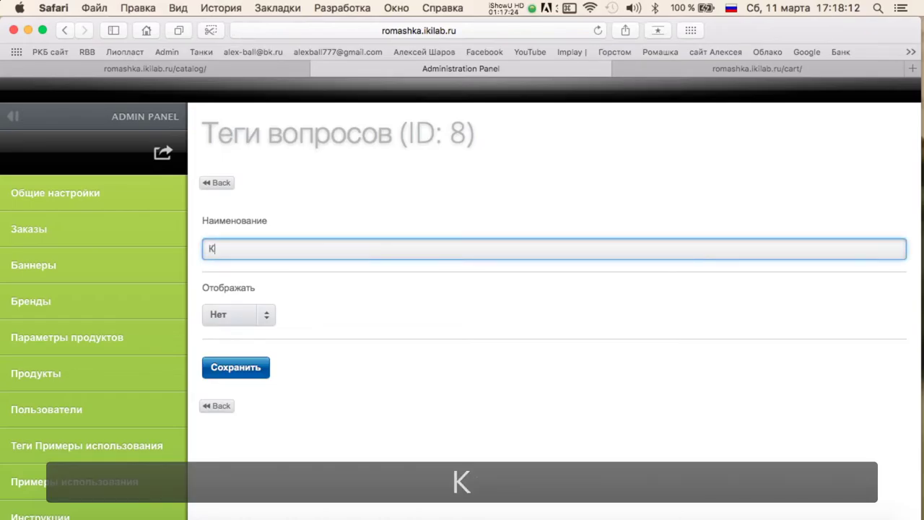
text(оронки и мосты)
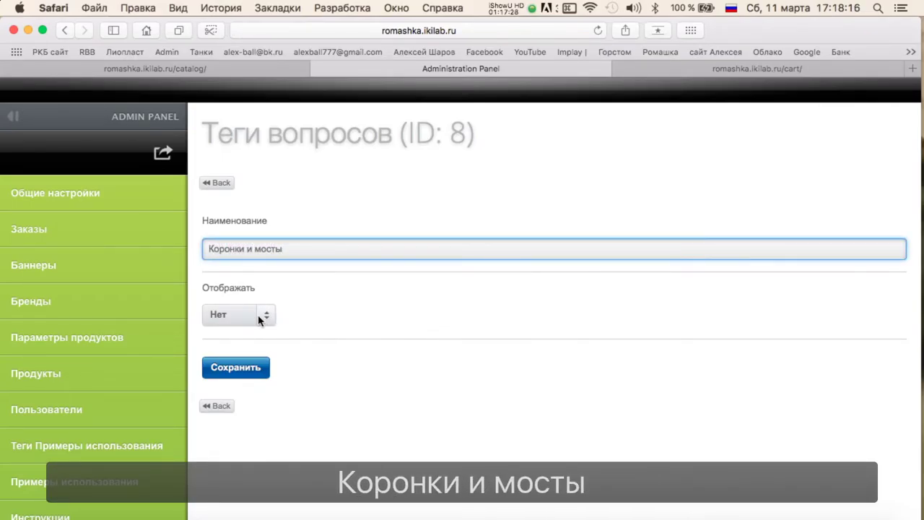
click(260, 320)
click(252, 352)
click(239, 367)
click(220, 182)
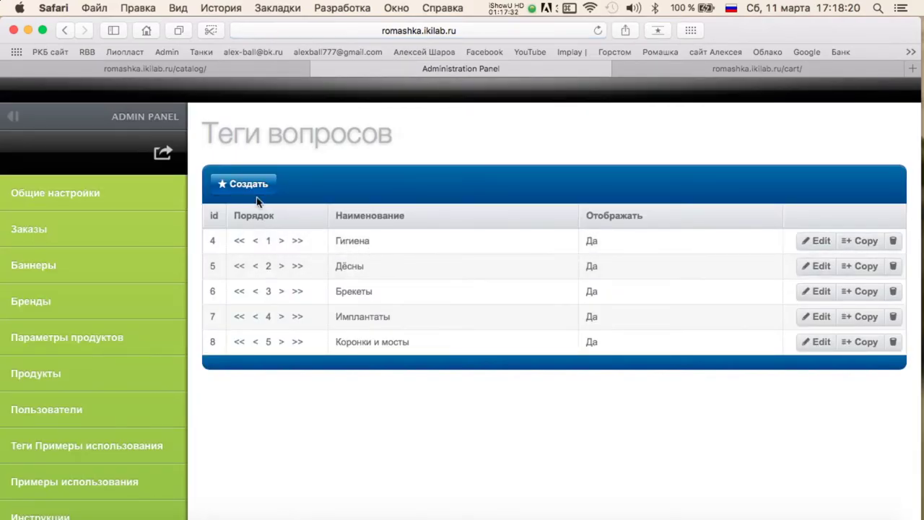
Step: Check the note's remaining application areas in Notes once more and switch back to Safari's tag list
mouse_move(0, 0)
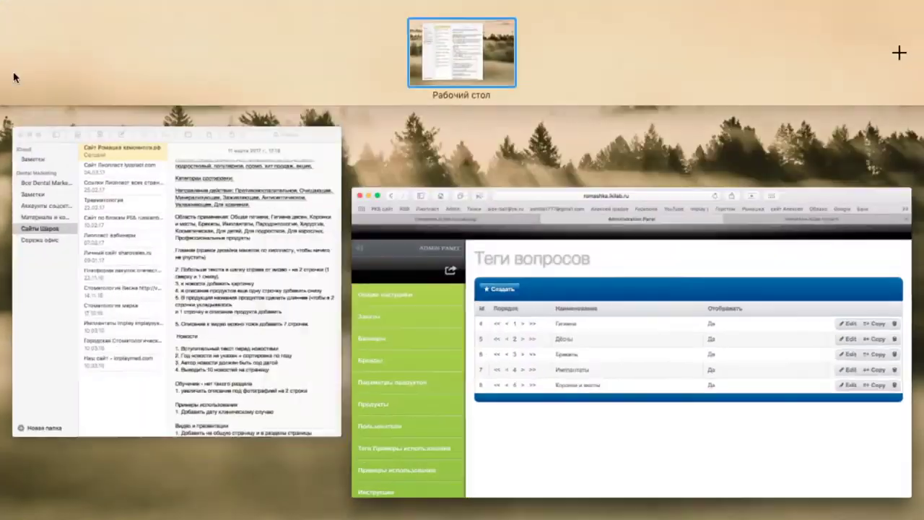
click(166, 275)
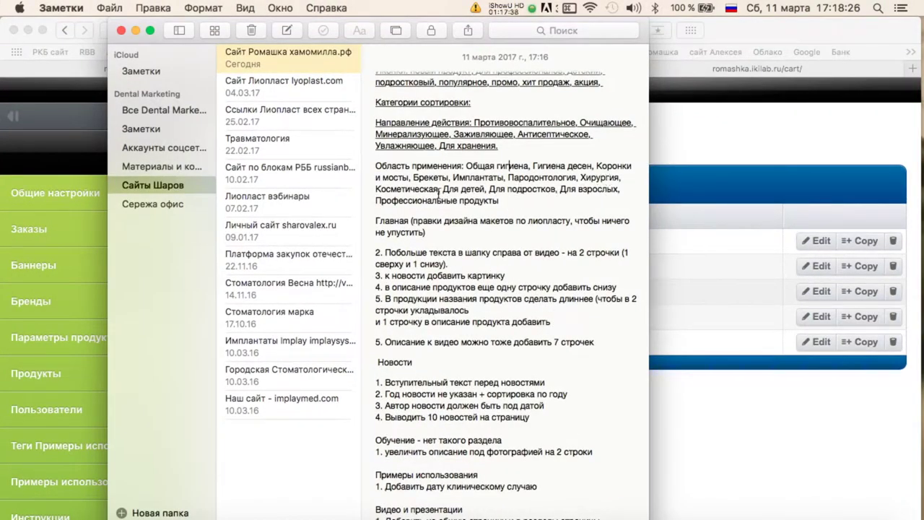
click(717, 137)
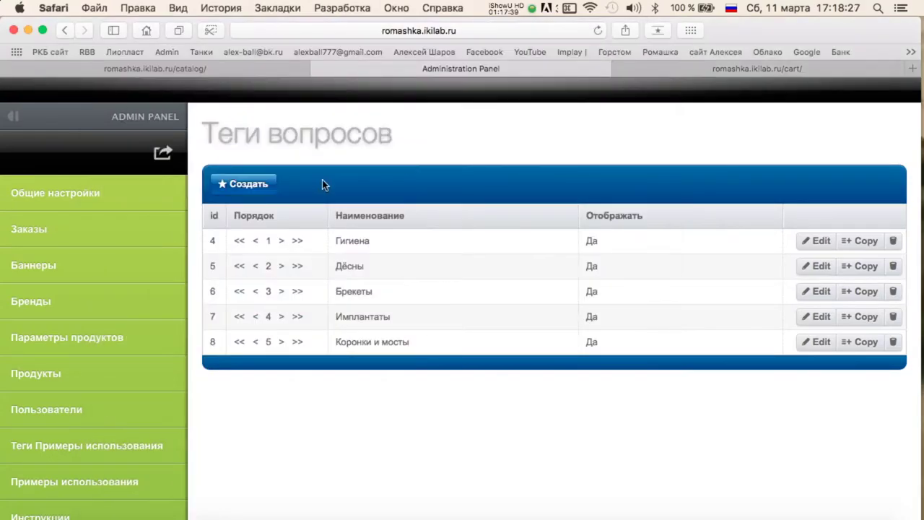
Step: Add the question tag «Белизна зубов» with «Отображать» set to «Да», save it and return to the tag list
click(259, 186)
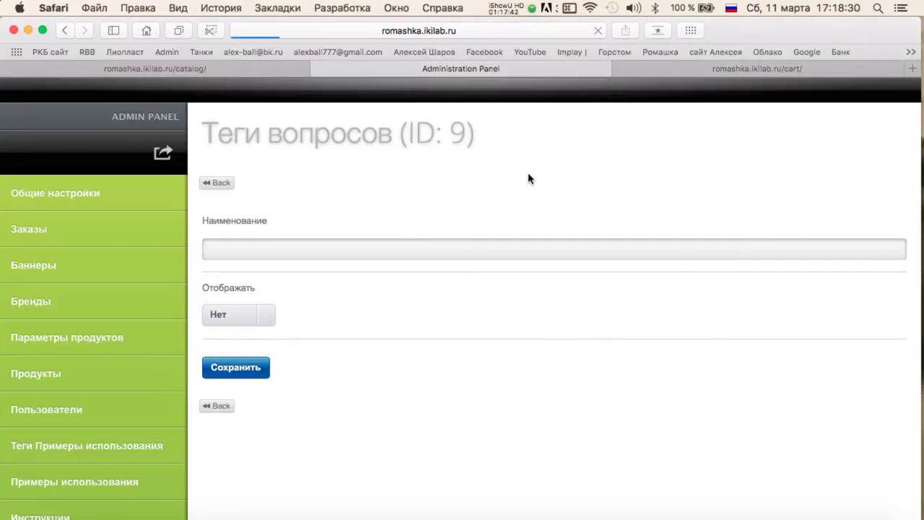
click(249, 249)
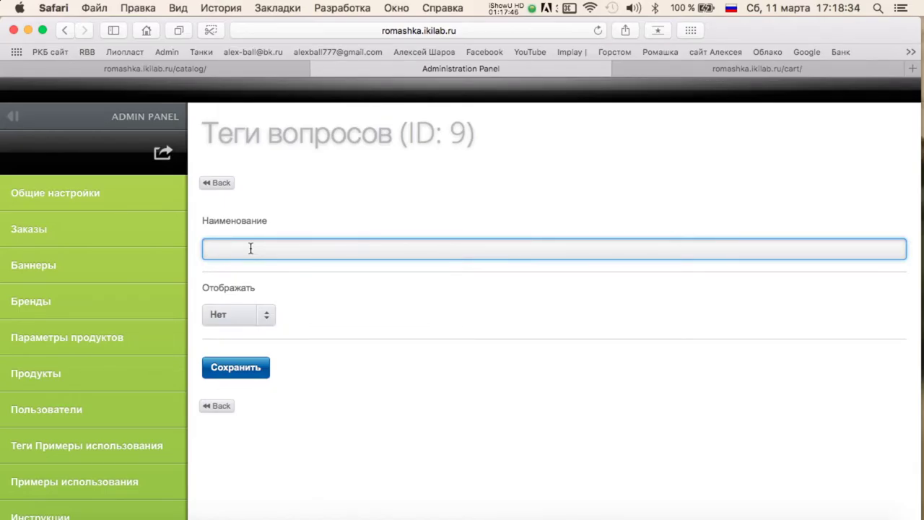
text(Белизна зубов)
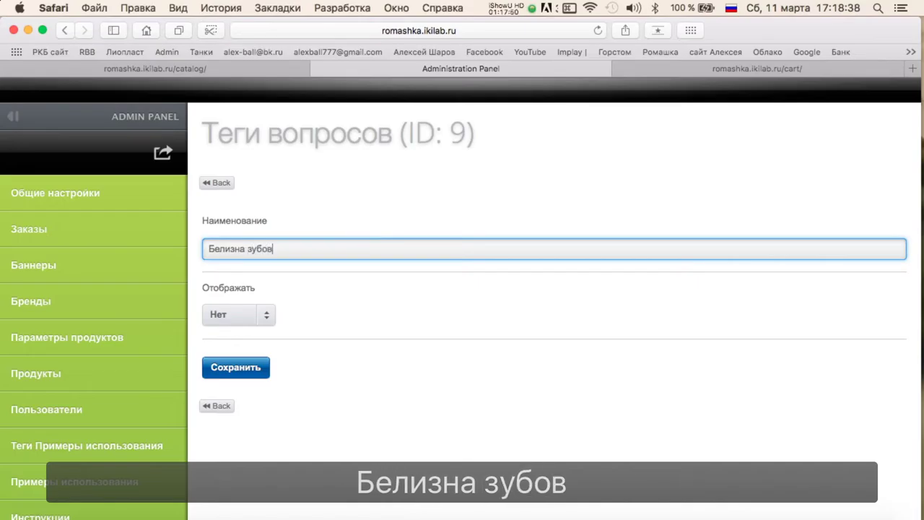
click(240, 322)
click(230, 351)
click(230, 367)
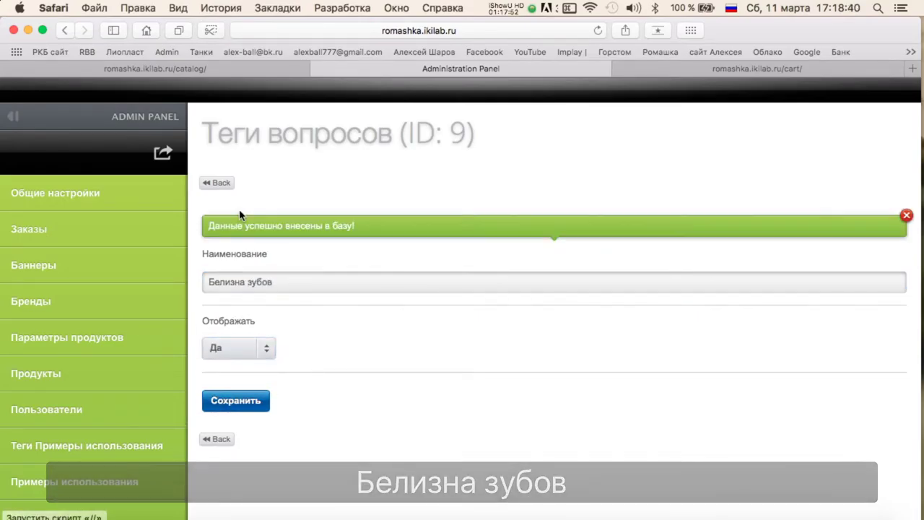
click(216, 183)
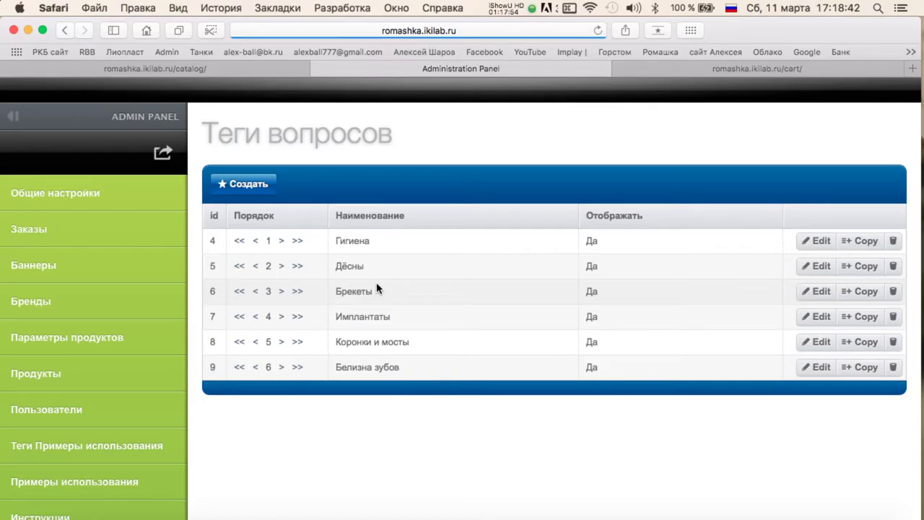
Step: Review the tag filters on the site's «Вопросы» page against the «Область применения» paragraph in Notes, then switch back to Safari
click(253, 72)
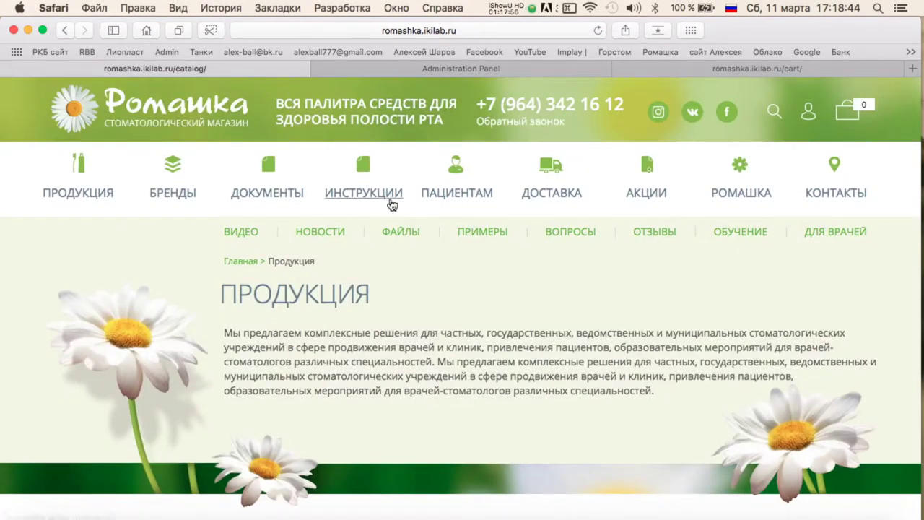
click(590, 236)
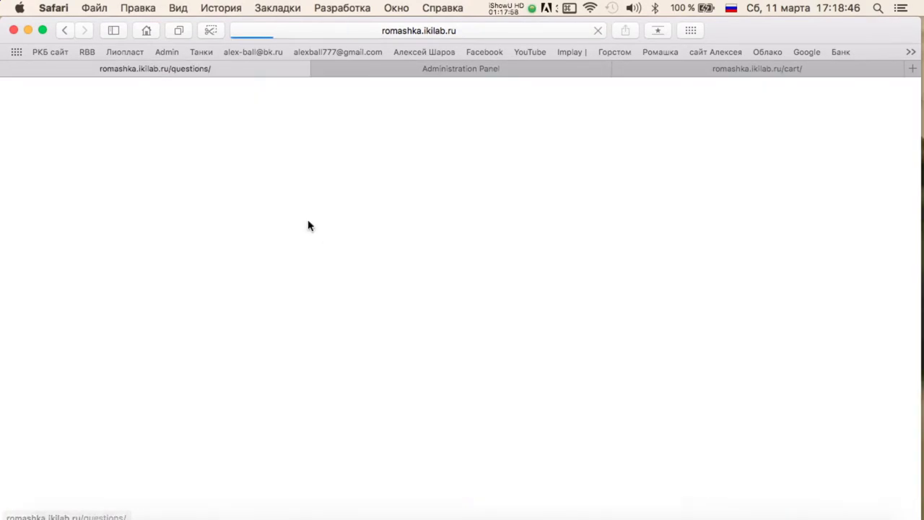
scroll(583, 234, down, 5)
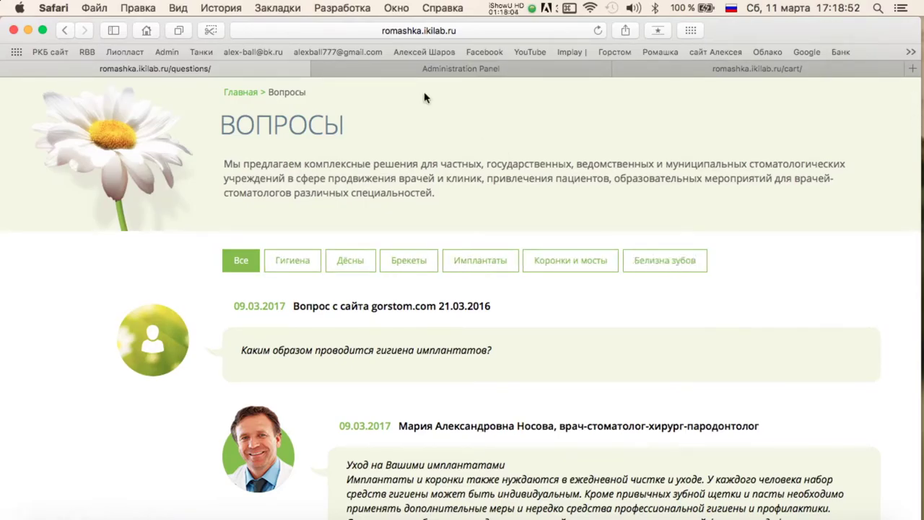
mouse_move(2, 2)
click(303, 292)
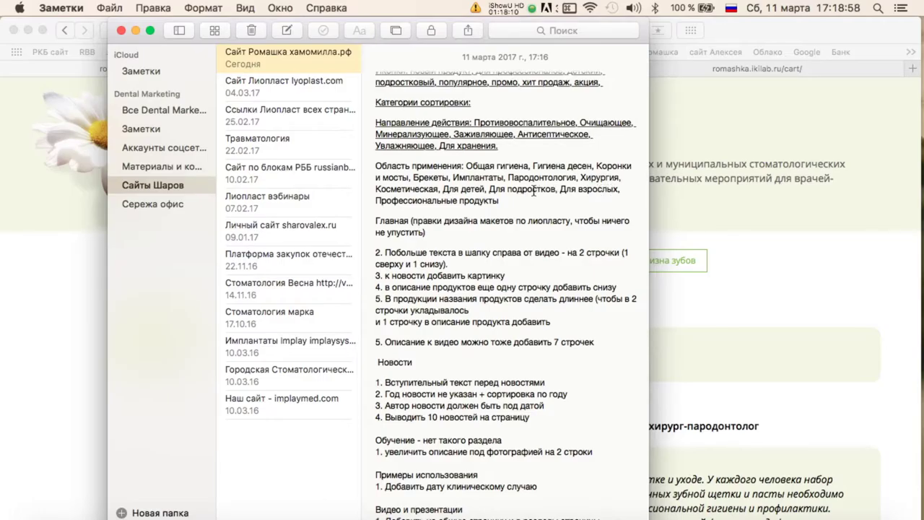
click(746, 279)
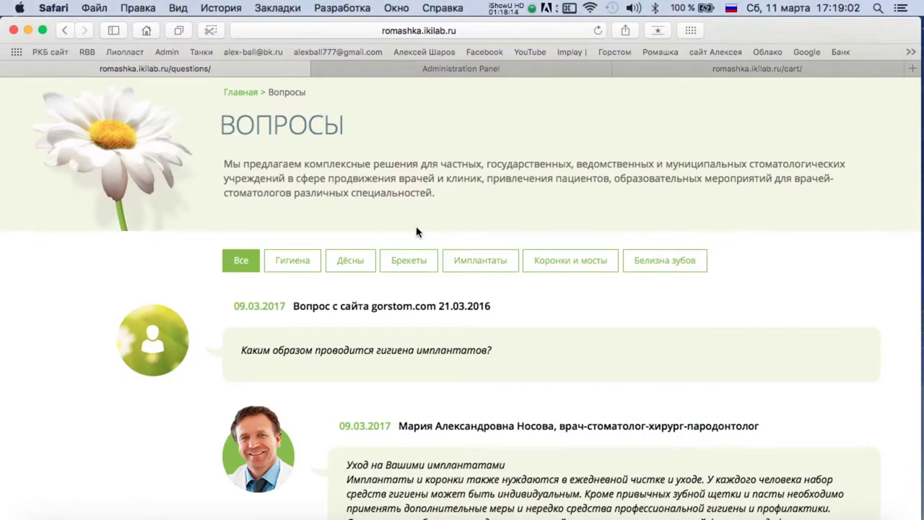
Step: In the admin panel, add the question tag «Дети» with «Отображать» set to «Да», save it and return to the tag list
click(467, 70)
click(258, 185)
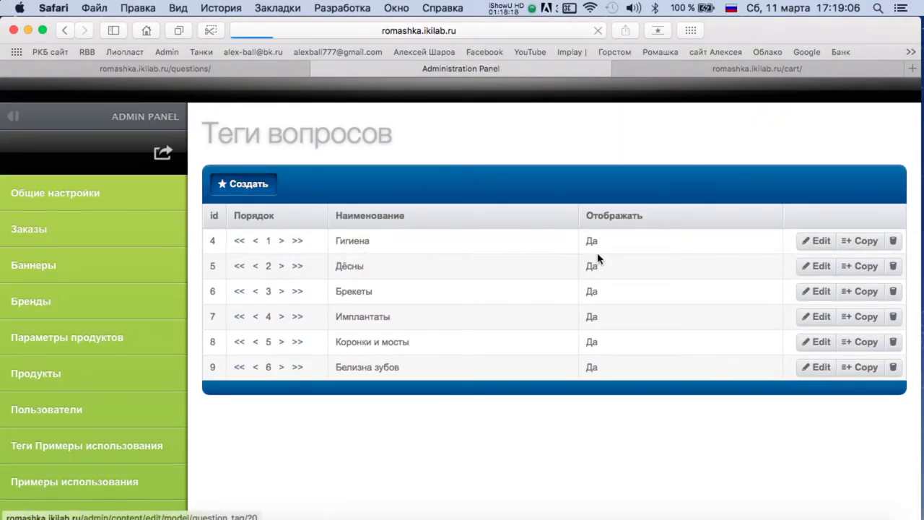
click(383, 247)
text(Дети)
click(254, 317)
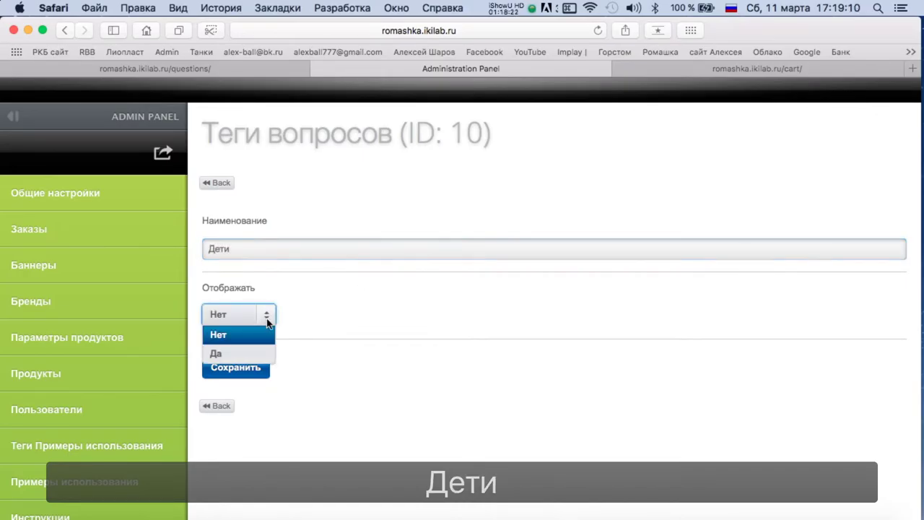
click(252, 353)
click(230, 376)
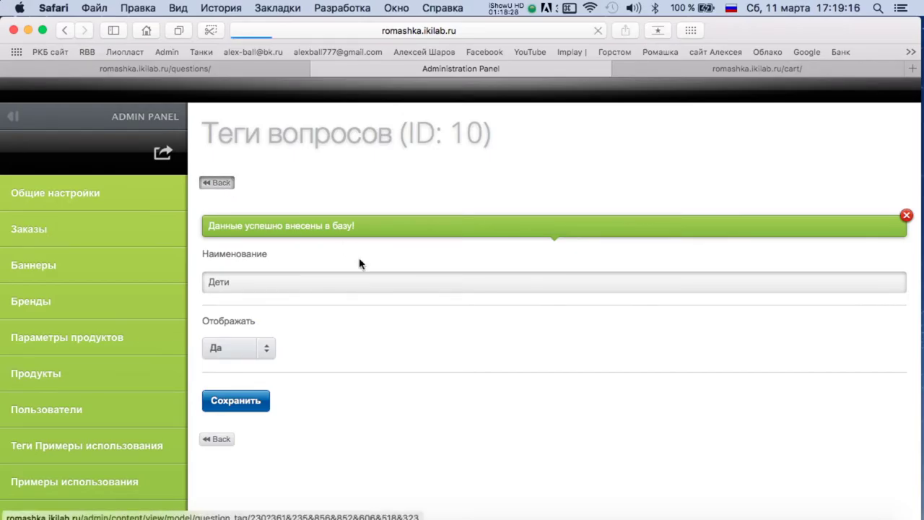
Step: Add the question tag «Подростки» with «Отображать» set to «Да», save it and return to the tag list
click(392, 239)
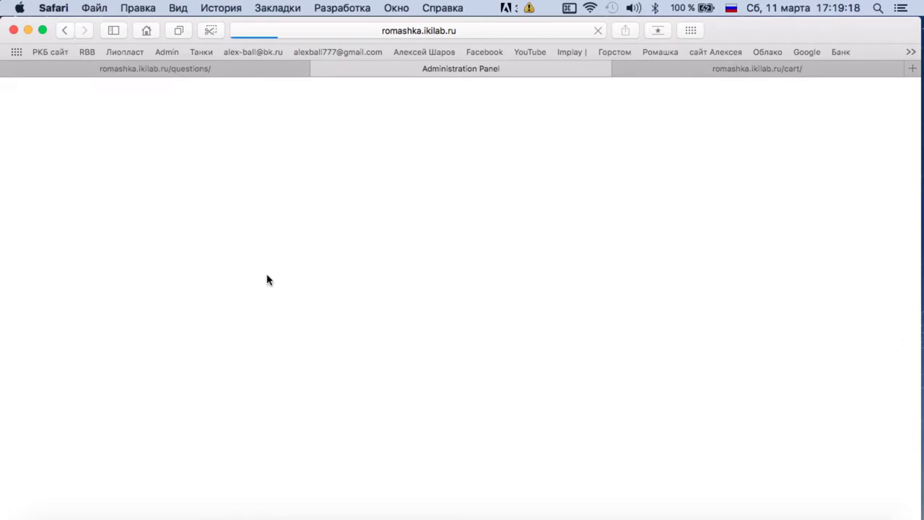
click(258, 248)
text(По)
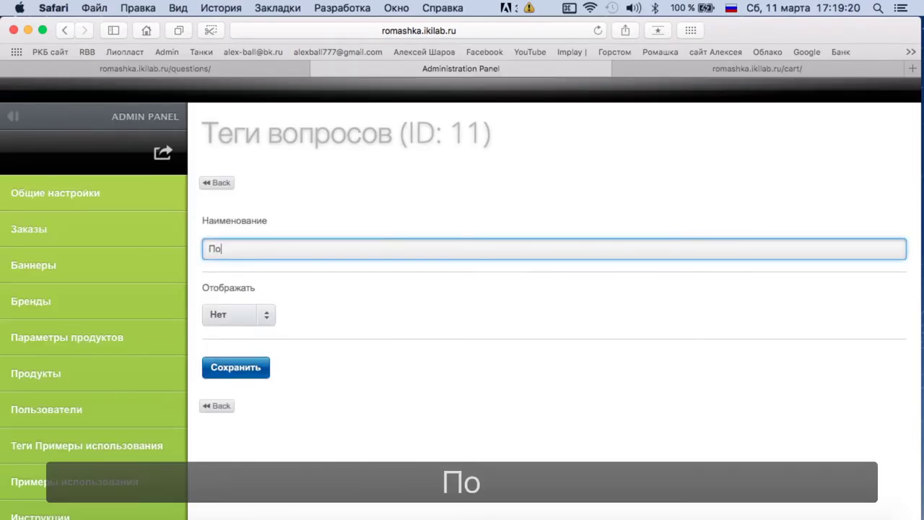
text(дростки)
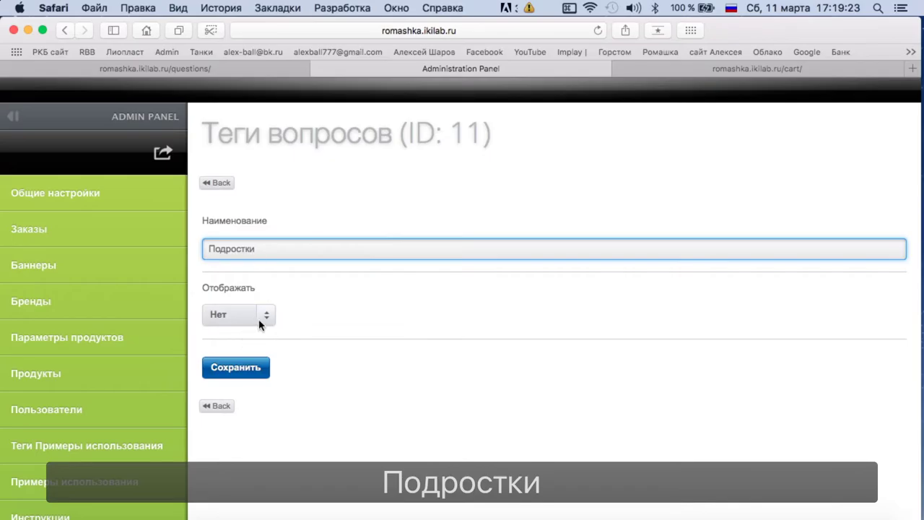
click(259, 324)
click(226, 354)
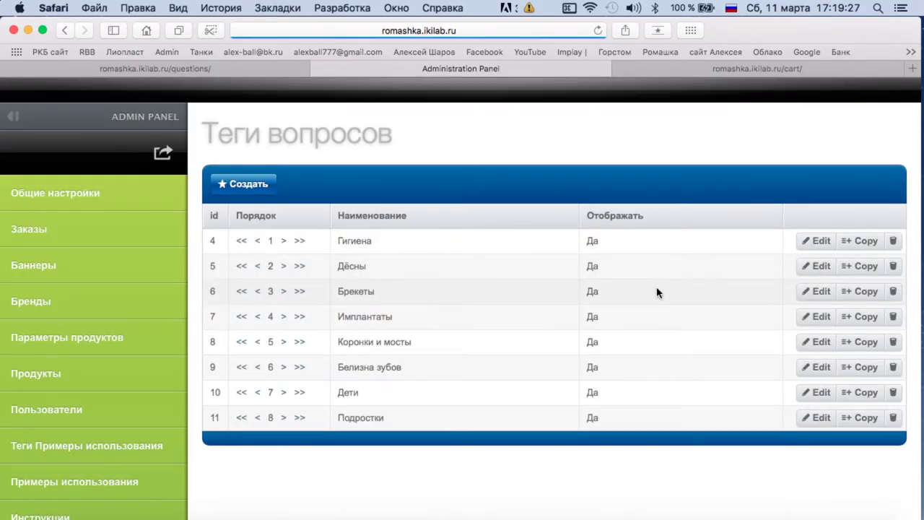
Step: Refresh the site's «Вопросы» page to check how the tag filters fit on the line
mouse_move(2, 5)
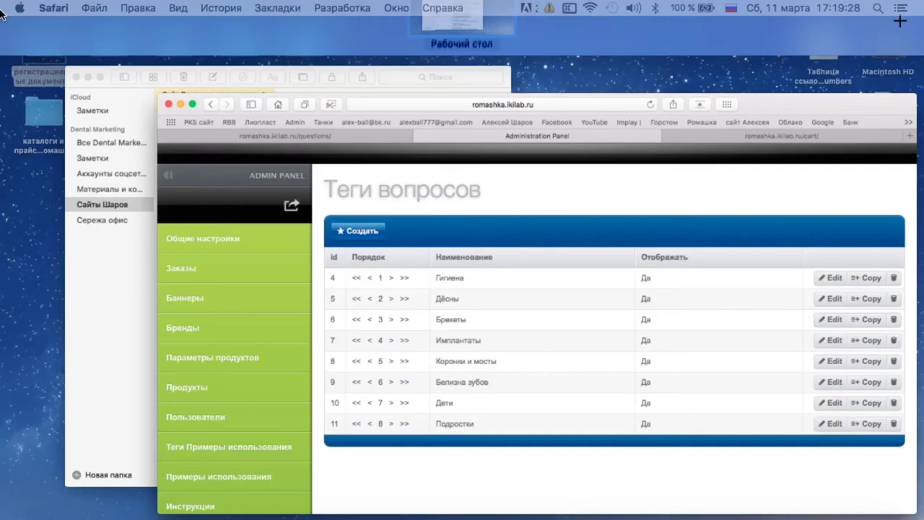
click(130, 58)
click(137, 68)
key(super+k)
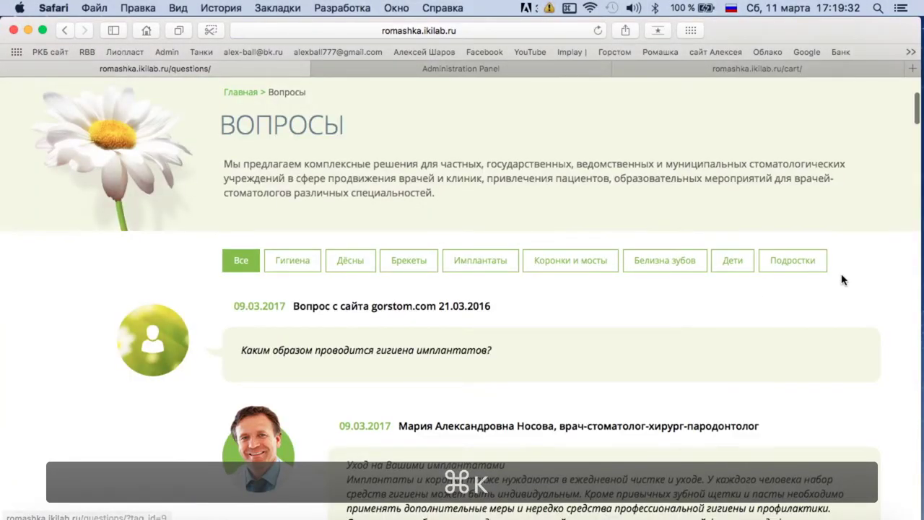
Step: In the admin panel, add the question tag «PRO» with «Отображать» set to «Да», save it and return to the tag list
click(568, 70)
click(254, 189)
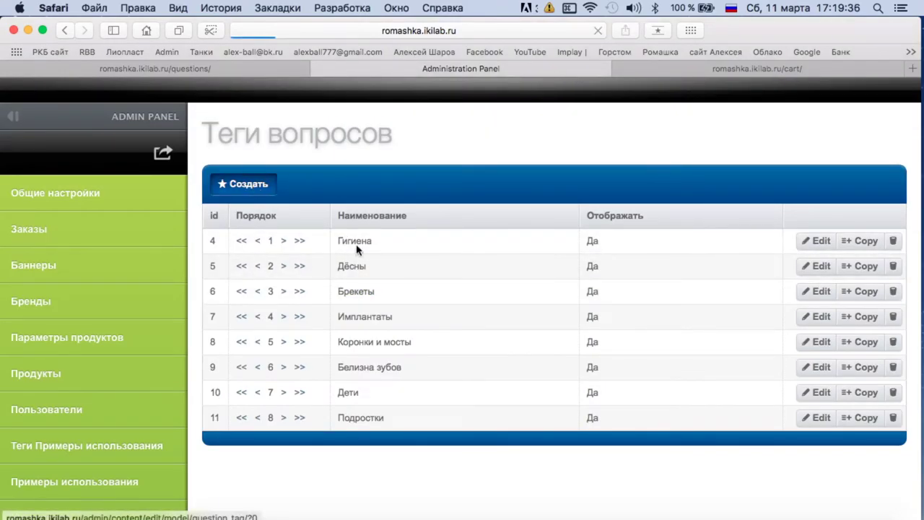
click(239, 249)
text(PRO)
click(256, 319)
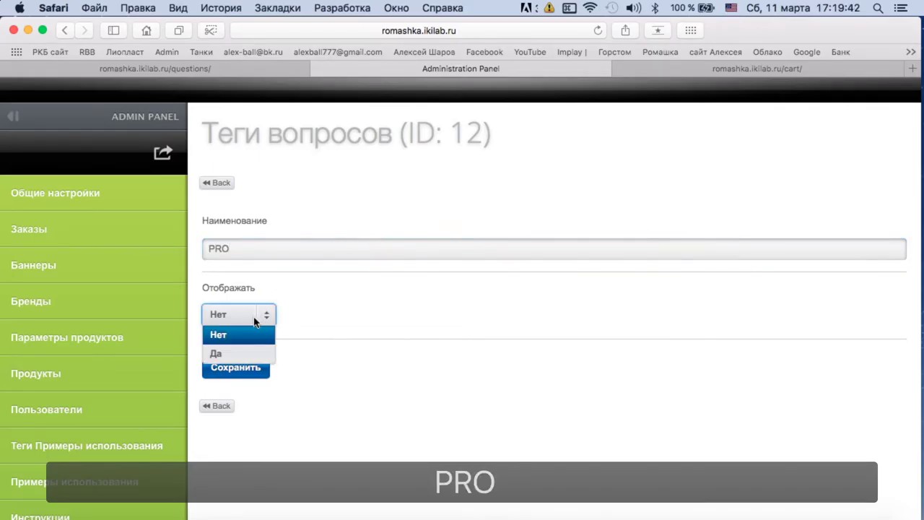
click(239, 352)
click(235, 367)
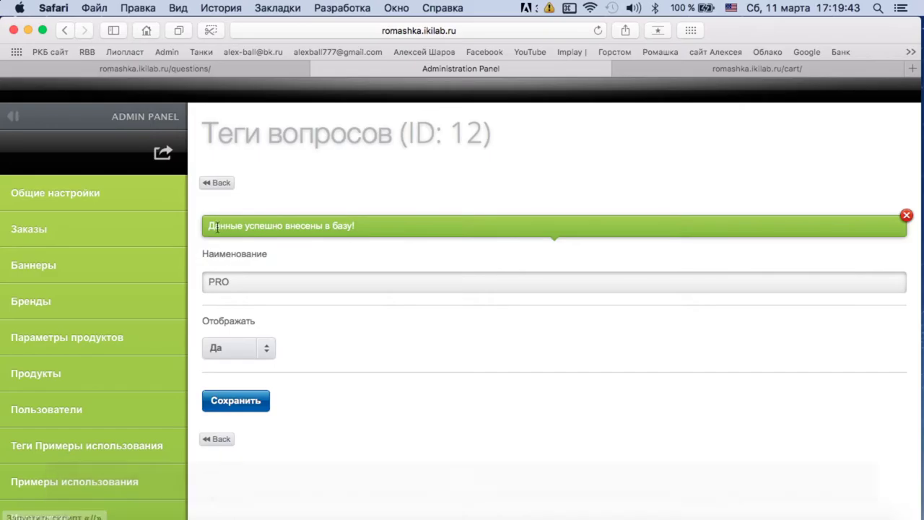
click(217, 183)
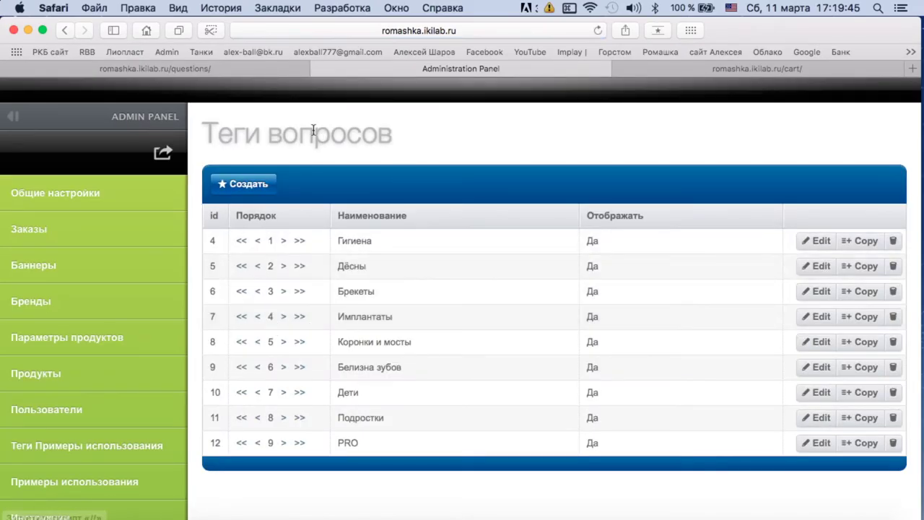
Step: Reload the public «Вопросы» page and examine its tag filter row including «PRO»
click(253, 70)
key(super+r)
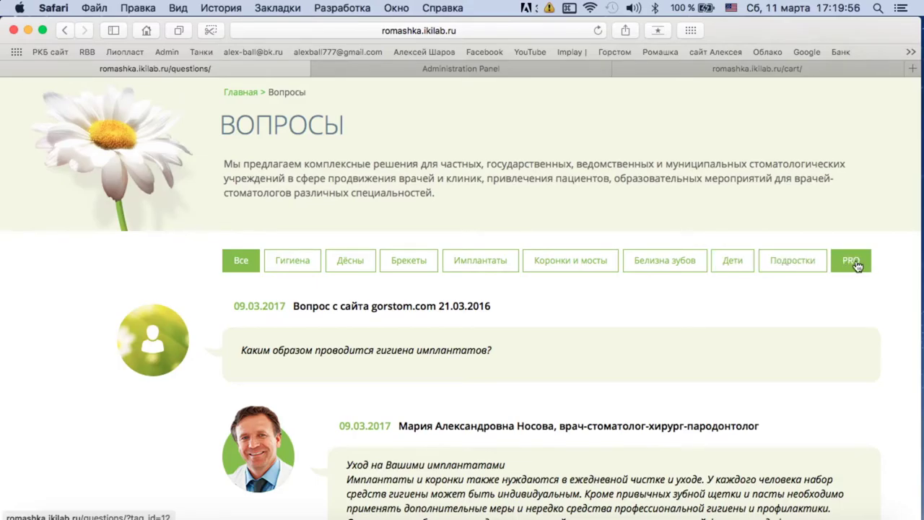
scroll(856, 266, down, 3)
scroll(856, 264, up, 2)
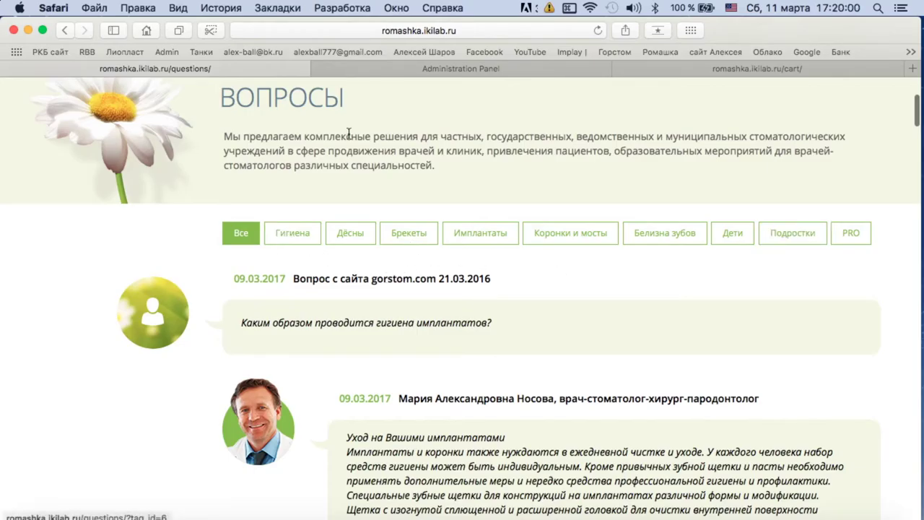
Step: Switch to Notes and underline the whole «Область применения» paragraph in the Ромашка site note
key(ctrl+Up)
click(206, 264)
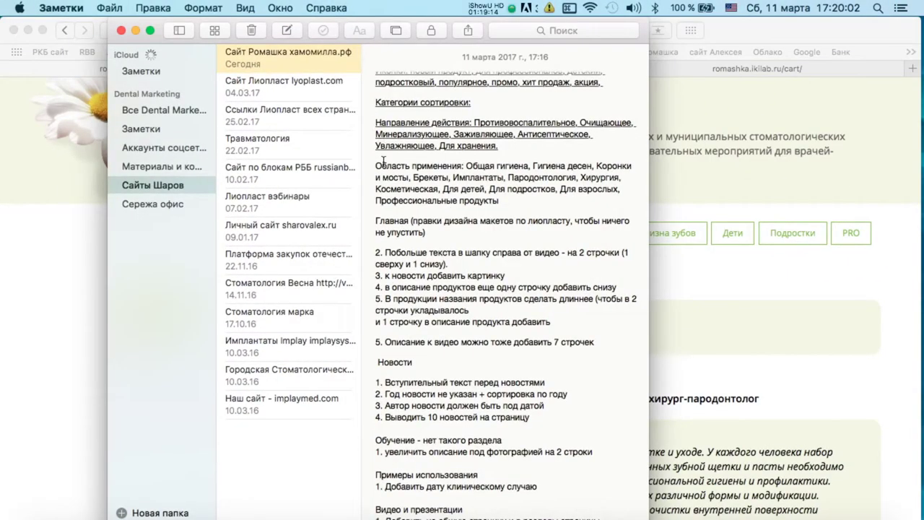
drag(372, 166, 527, 208)
key(super+u)
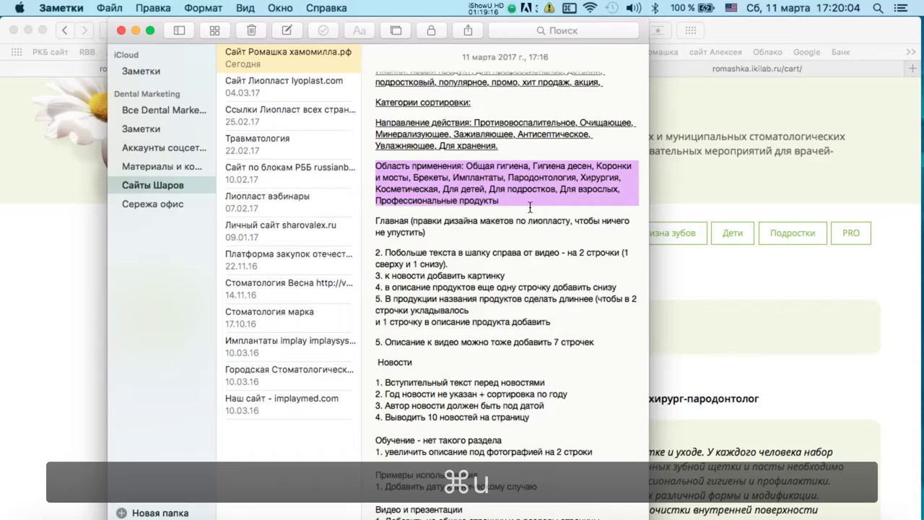
Step: Underline the «Главная» heading and its items down to «и 1 строчку в описание продукта добавить»
scroll(531, 209, down, 2)
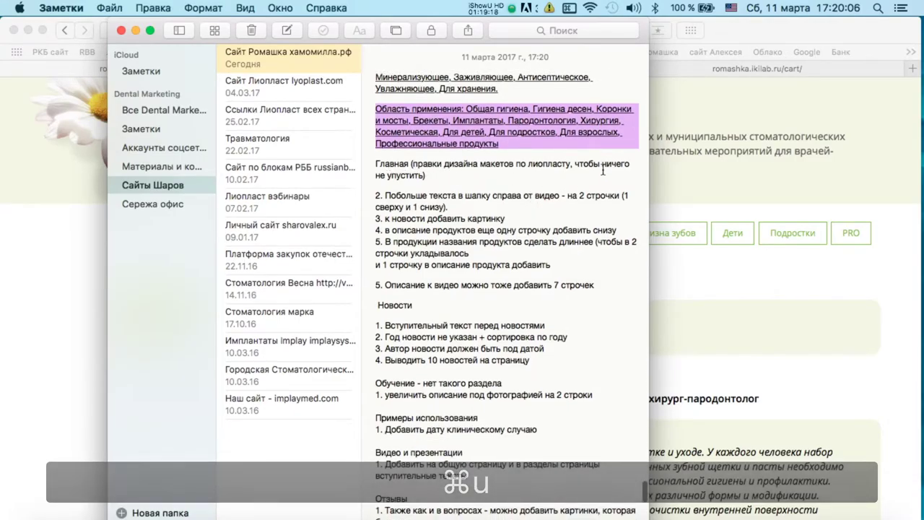
click(384, 163)
drag(383, 164, 612, 263)
key(super+u)
Step: Underline the item «5. Описание к видео можно тоже добавить 7 строчек» and the whole «Новости» section with its four items
scroll(440, 204, down, 5)
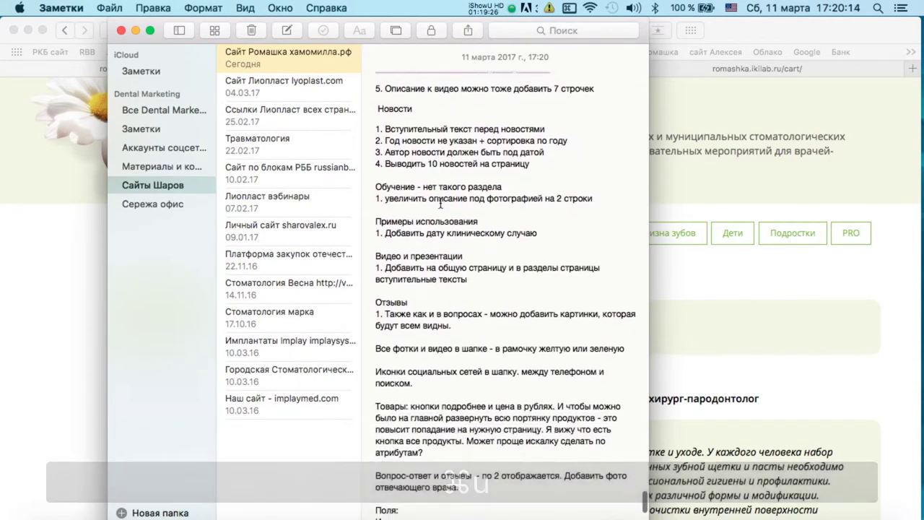
drag(375, 99, 603, 175)
key(super+u)
Step: Underline only the «Обучение - нет такого раздела» heading and its item about enlarging the description under the photo
scroll(420, 196, down, 1)
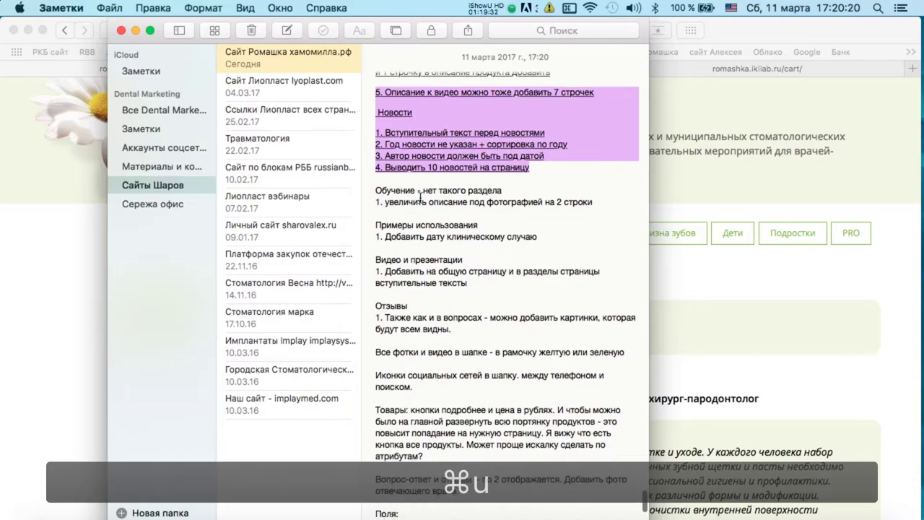
drag(375, 187, 606, 247)
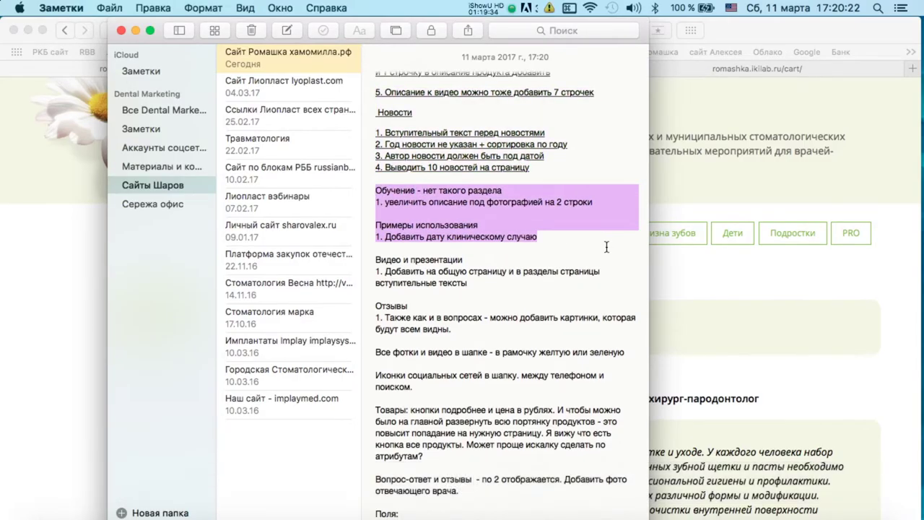
click(464, 191)
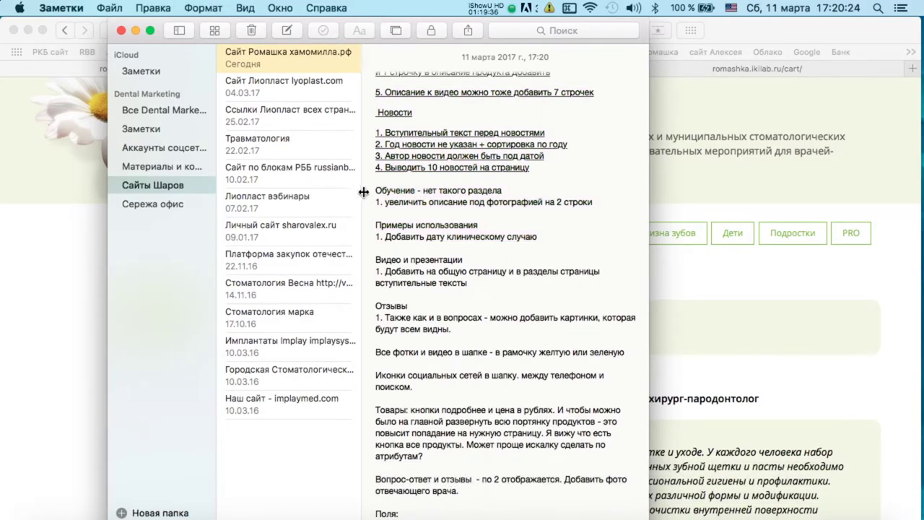
drag(374, 190, 605, 205)
key(super+u)
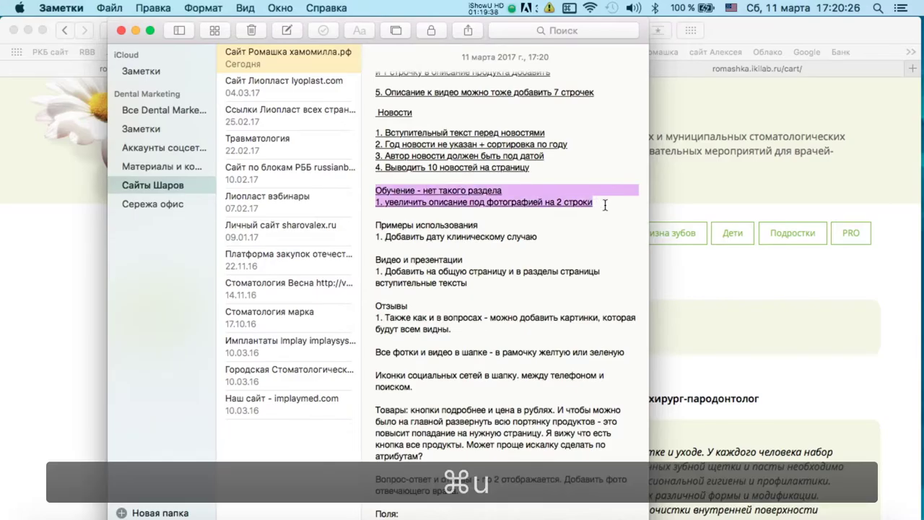
Step: Switch to Safari, open the site's «Примеры» page and check whether the listed cases show dates
click(691, 192)
scroll(457, 128, up, 5)
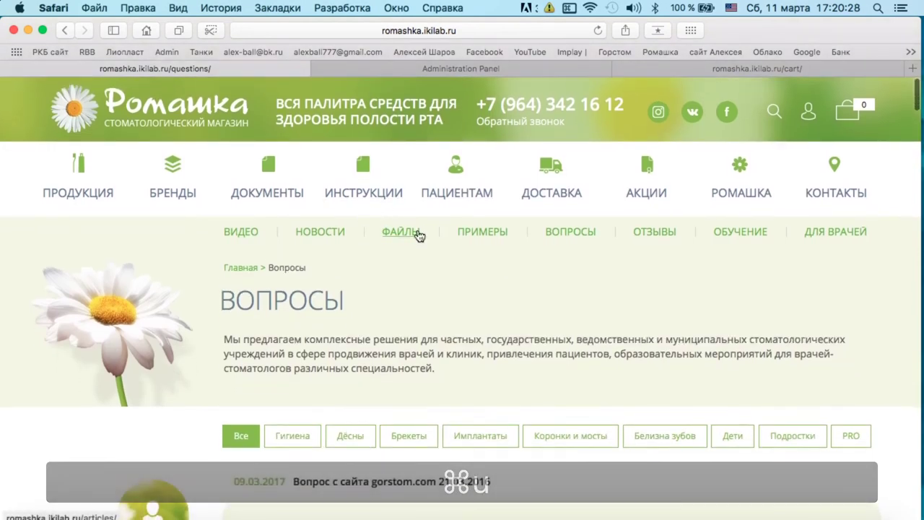
click(489, 235)
scroll(402, 259, down, 5)
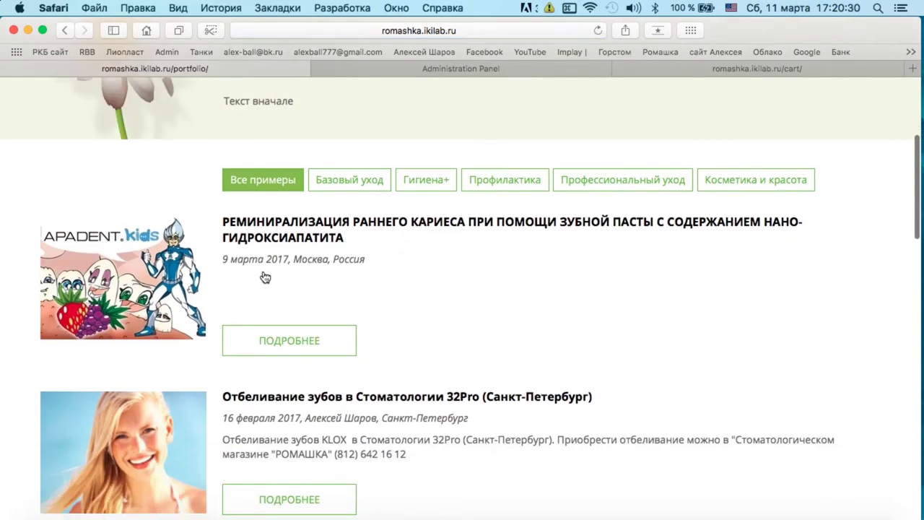
Step: Switch to Notes and underline the «Примеры использования» heading and its item «1. Добавить дату клиническому случаю»
key(ctrl+Up)
click(171, 320)
drag(383, 219, 583, 239)
key(super+u)
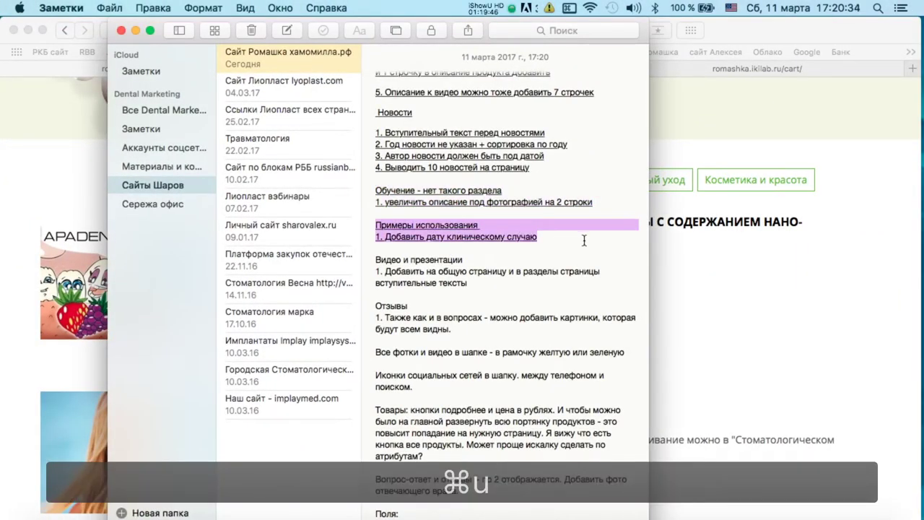
Step: Read the note's next item, switch to Safari, open the site's «Видео» page and check it for introductory texts
scroll(584, 240, down, 3)
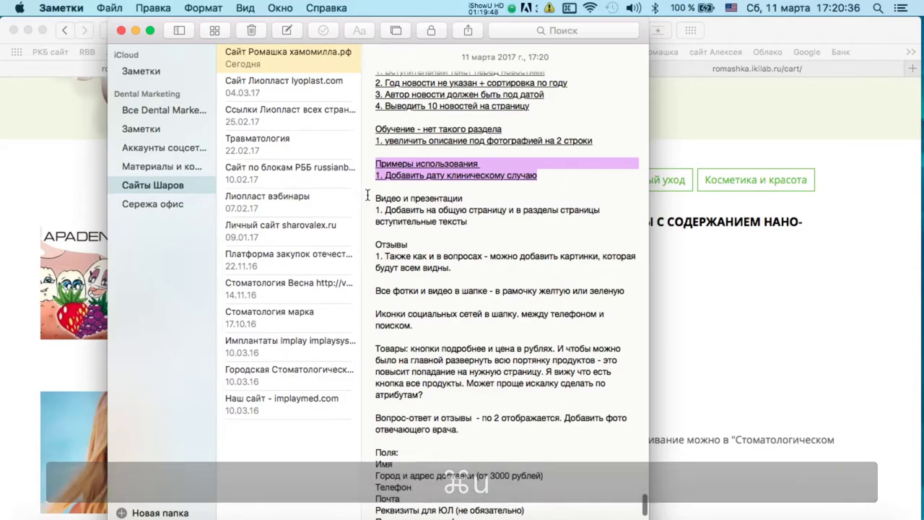
click(664, 317)
scroll(505, 260, up, 5)
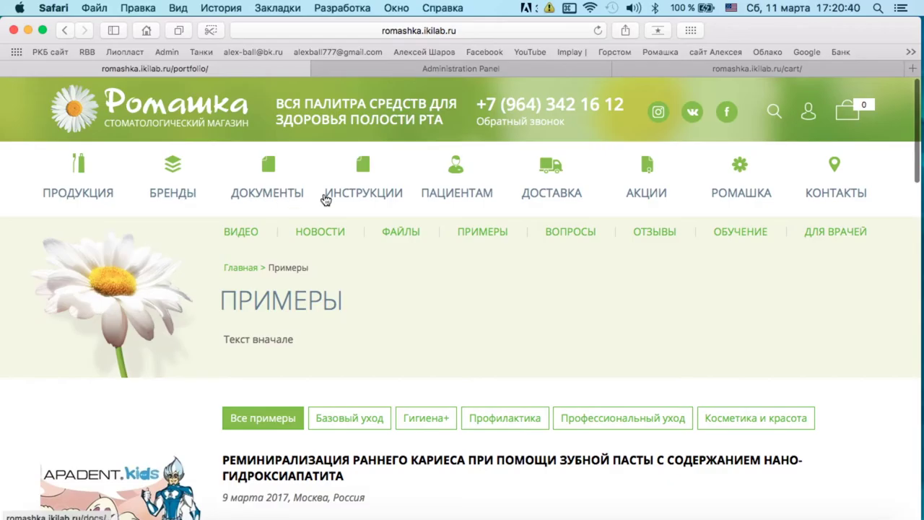
click(241, 233)
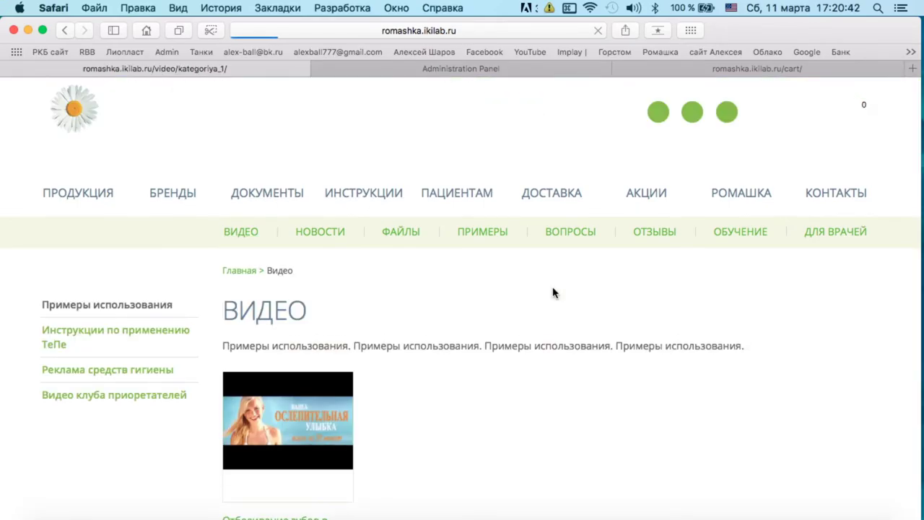
scroll(341, 252, down, 3)
scroll(343, 231, down, 5)
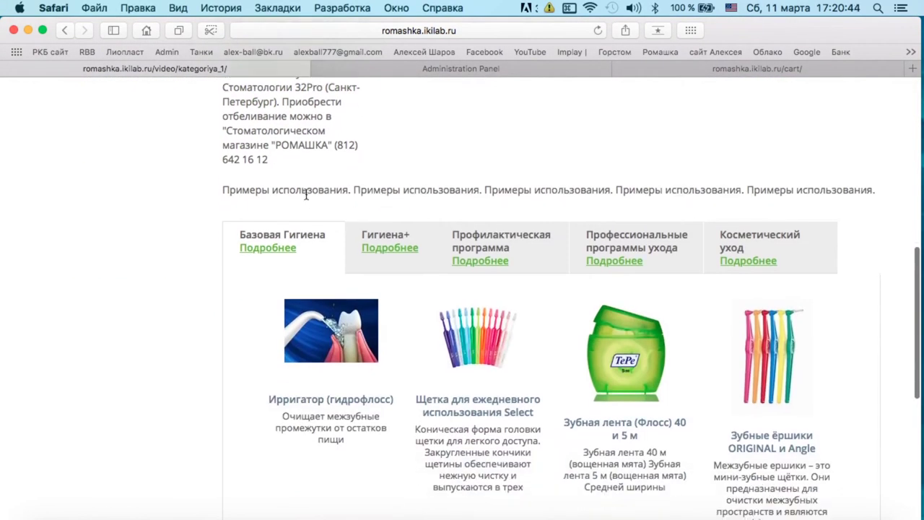
Step: Switch to Notes and underline the «Видео и презентации» heading and its item about adding introductory texts
mouse_move(2, 6)
click(175, 278)
drag(371, 191, 503, 231)
key(super+u)
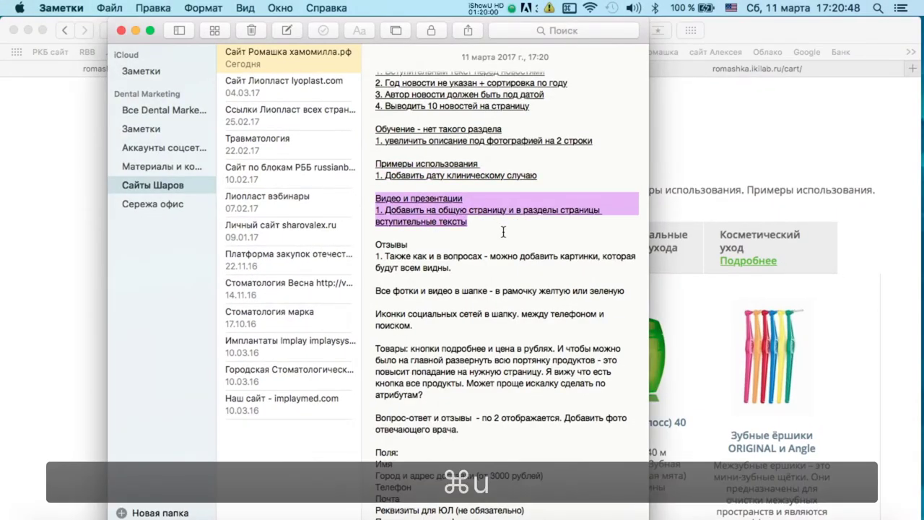
Step: Select the «Отзывы» heading together with its item about adding pictures that everyone can see
scroll(366, 174, down, 3)
drag(370, 161, 500, 190)
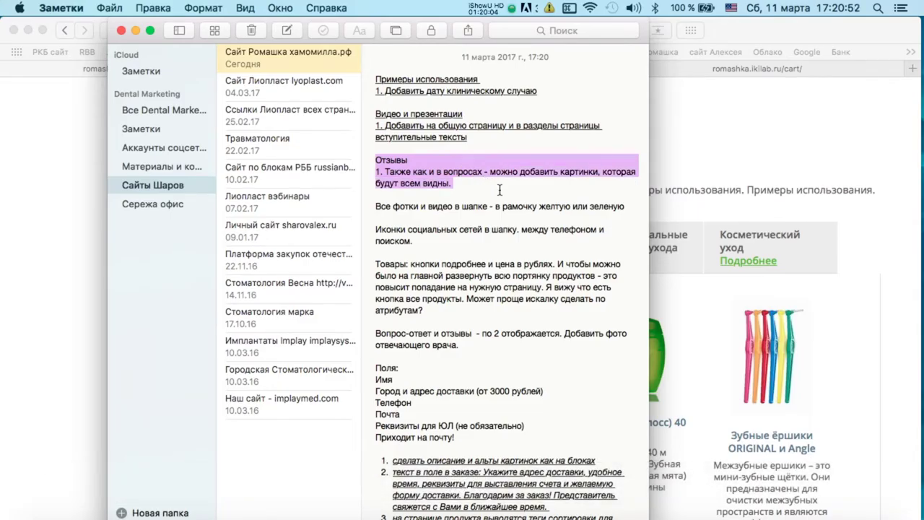